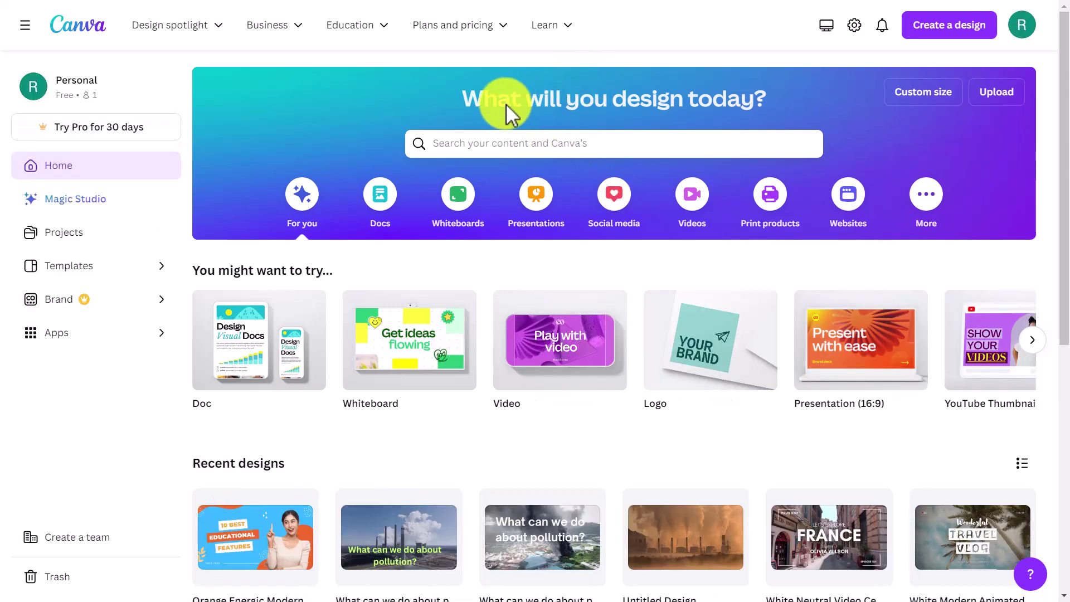
Search for "flashcards" and start a design from the Vegetables - Flashcards template with green-bordered cards.
left_click(454, 146)
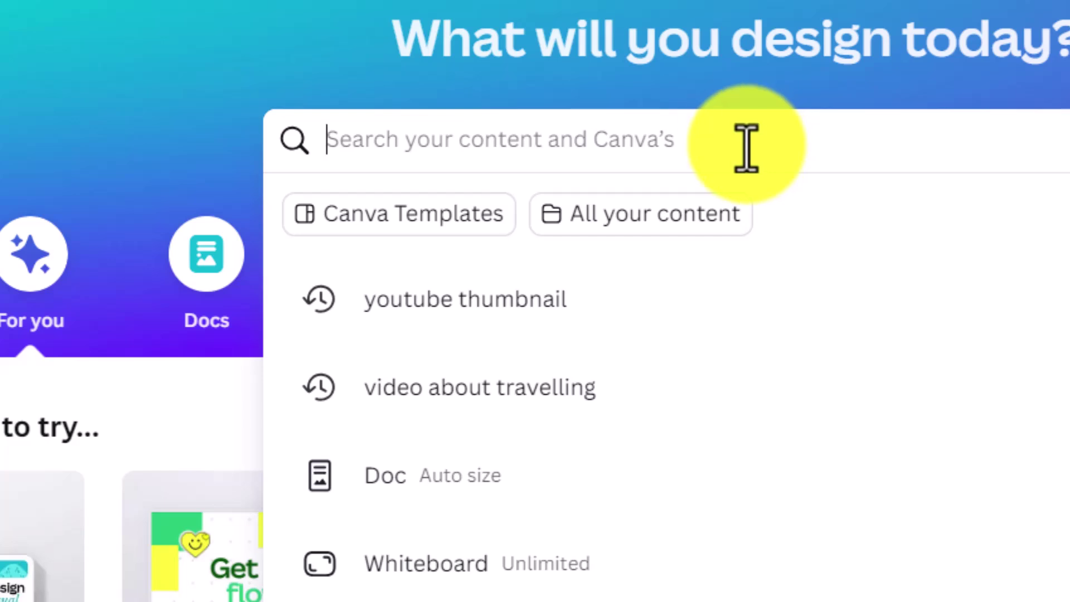
type("flashcards")
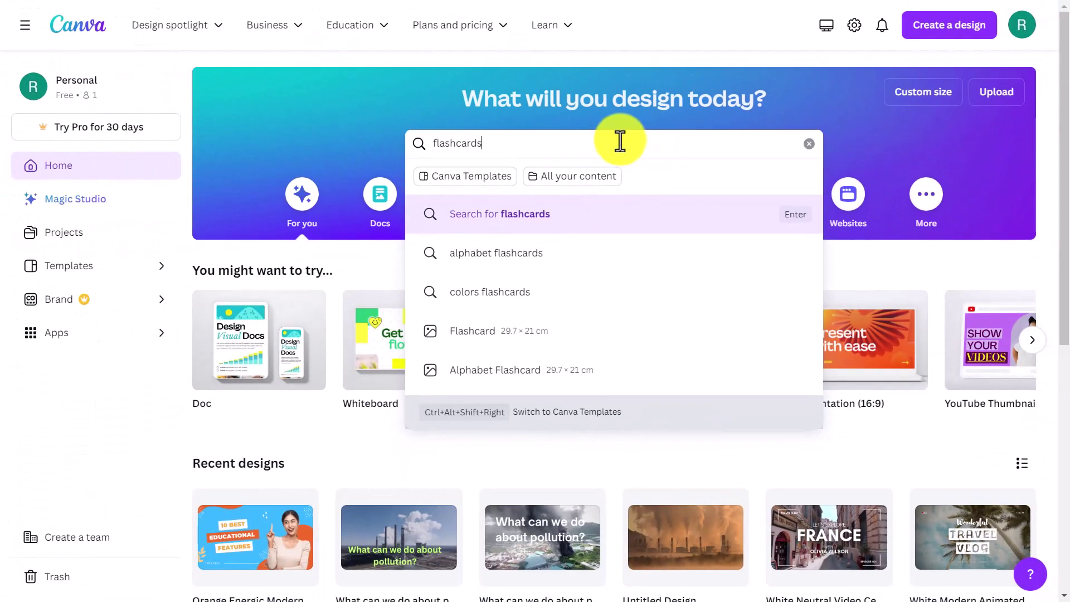
key("Return")
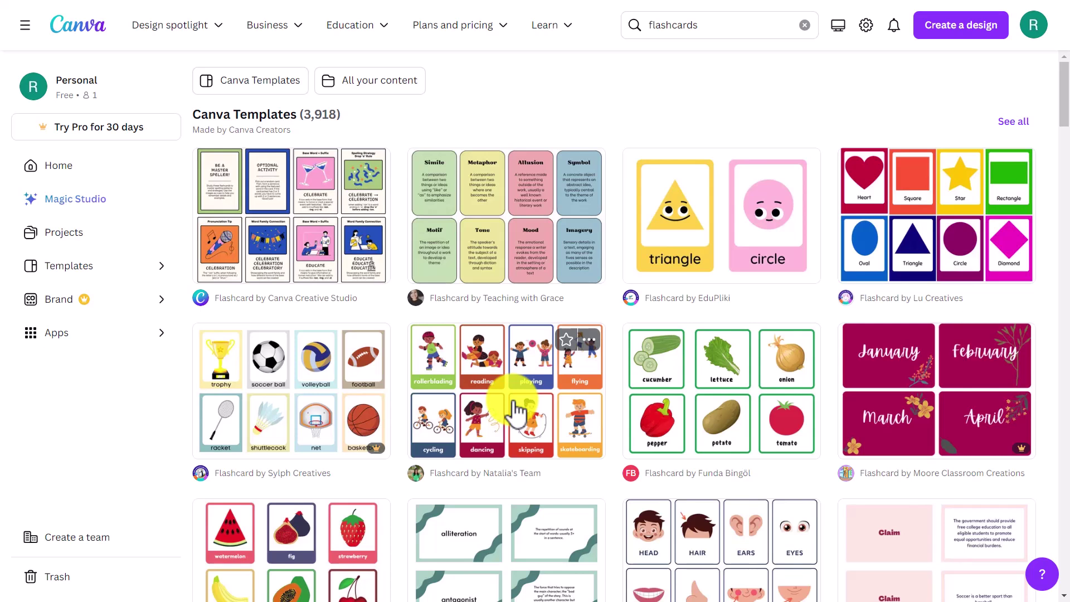
mouse_move(687, 418)
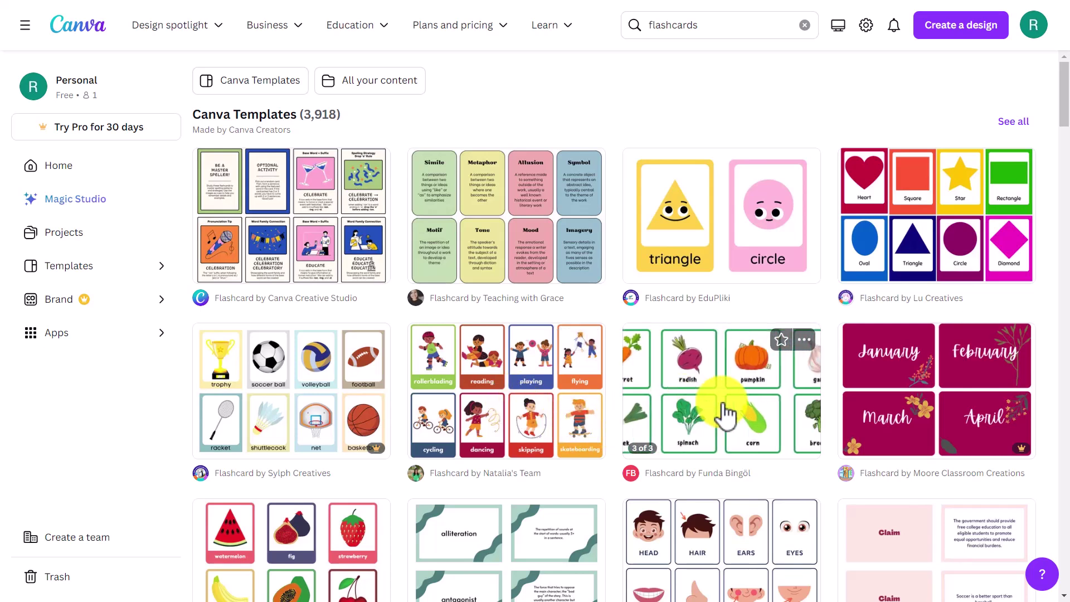
left_click(724, 414)
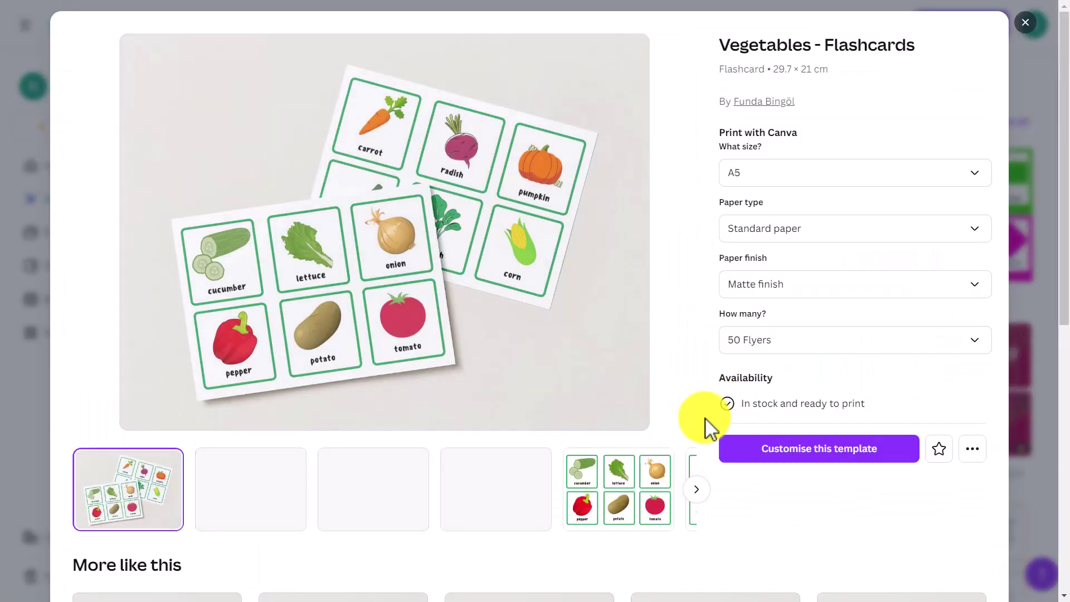
left_click(801, 462)
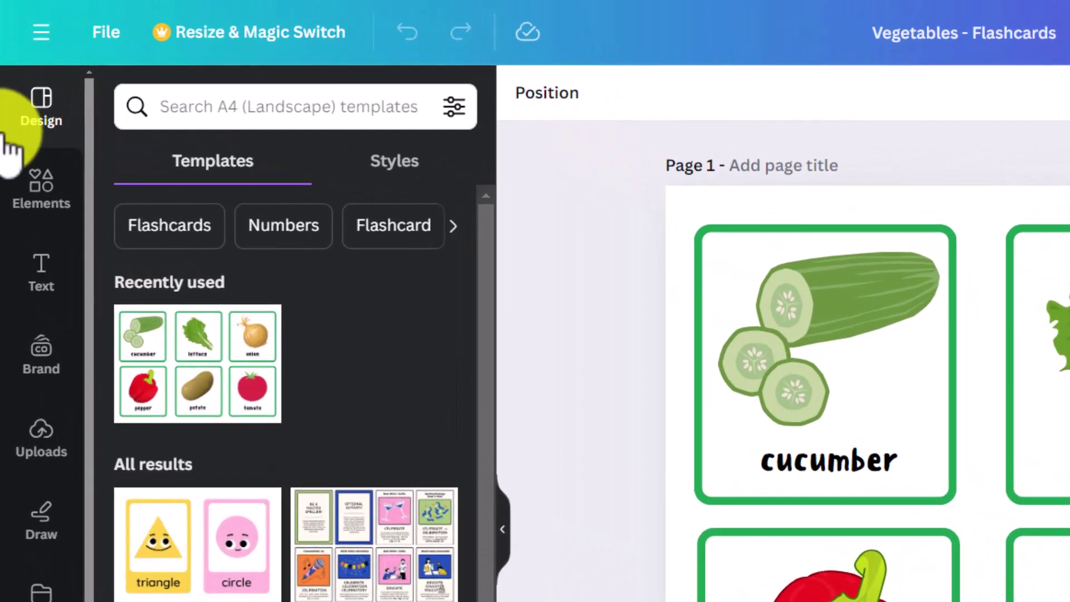
Search the design elements for "cabbage" and browse further along the graphics results.
left_click(45, 195)
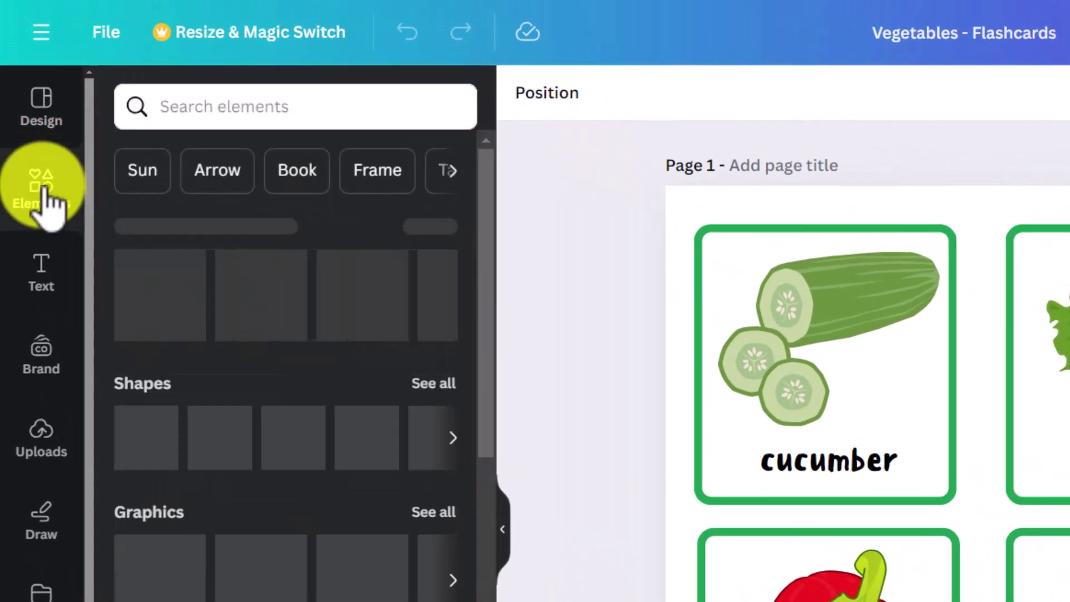
left_click(330, 117)
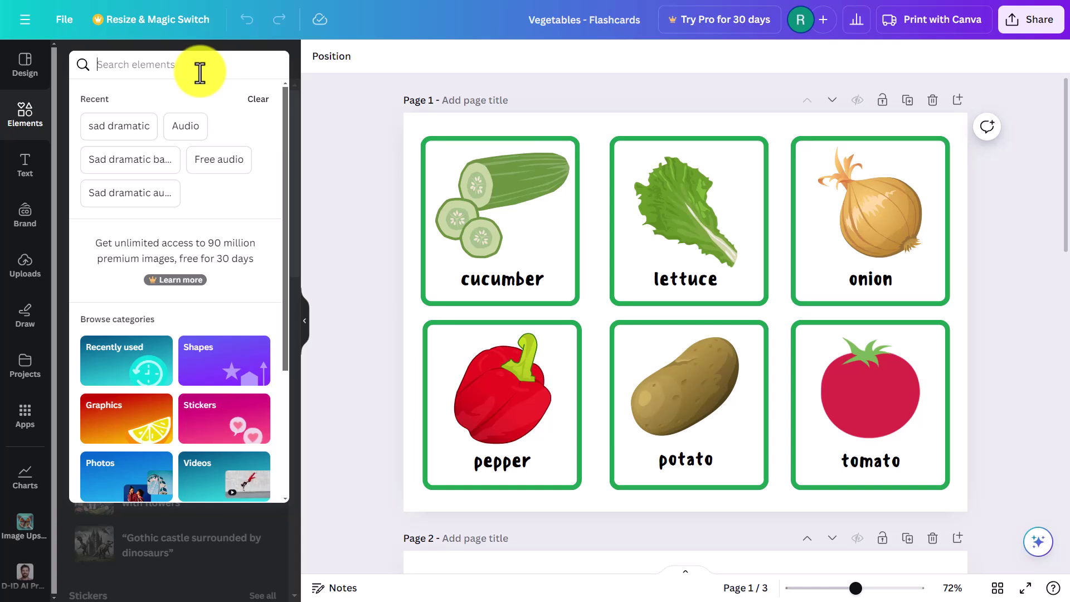
type("ca")
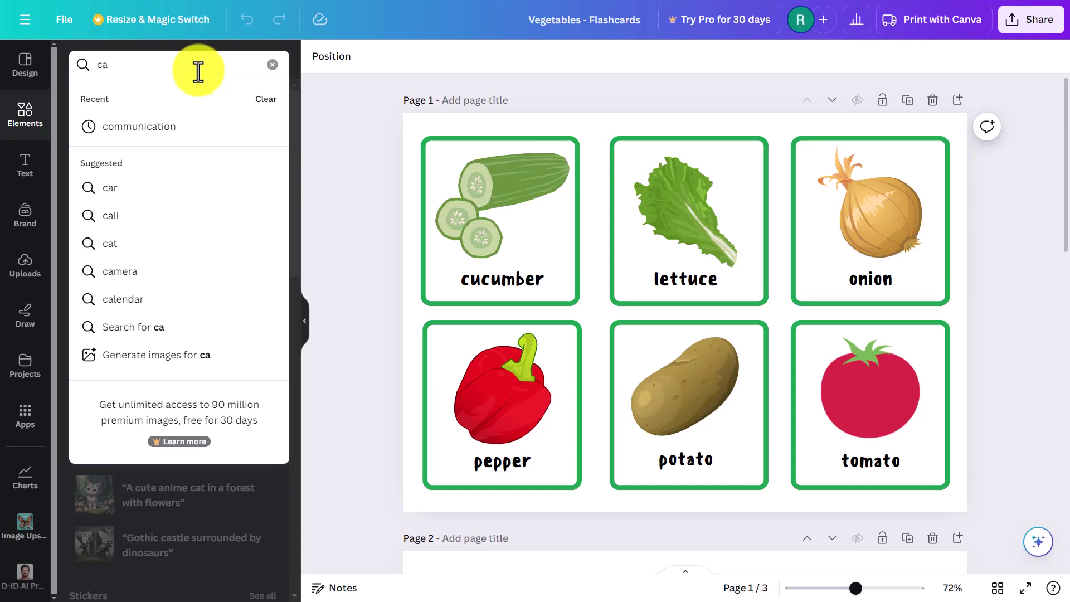
type("bbage")
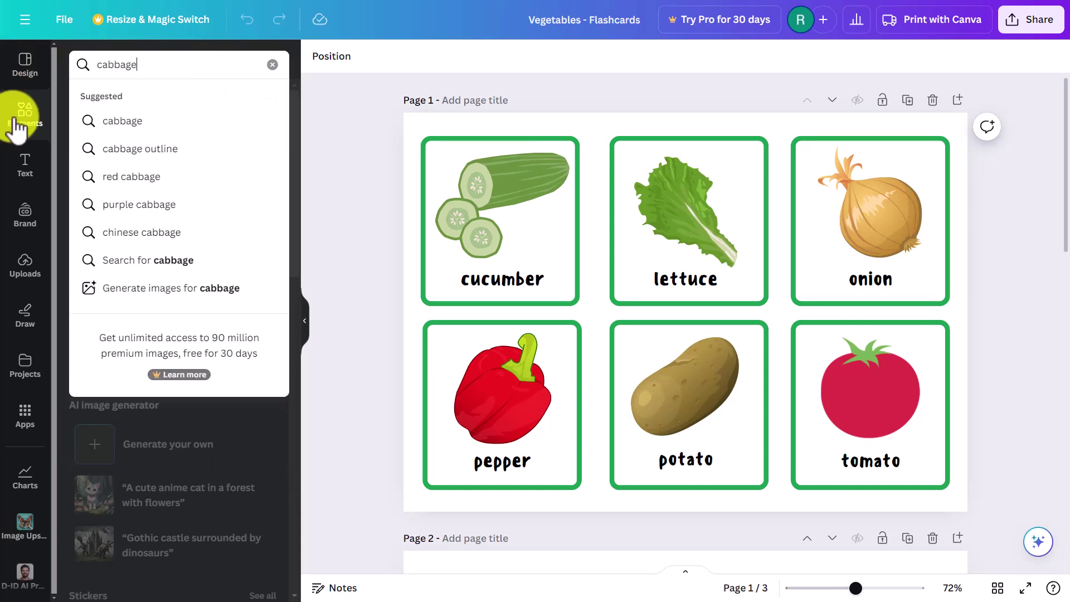
key("Return")
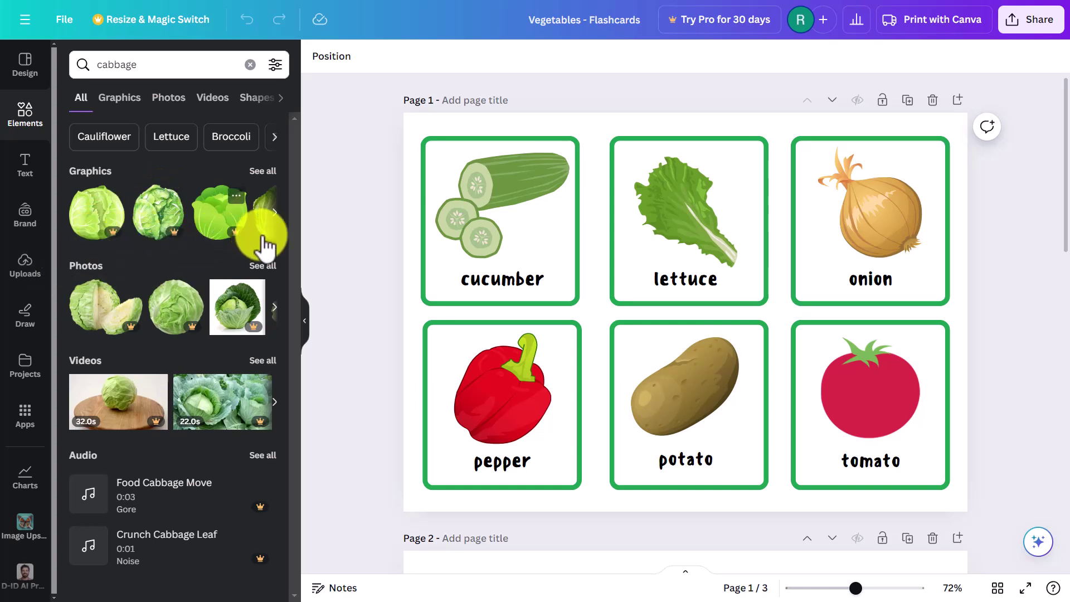
left_click(273, 215)
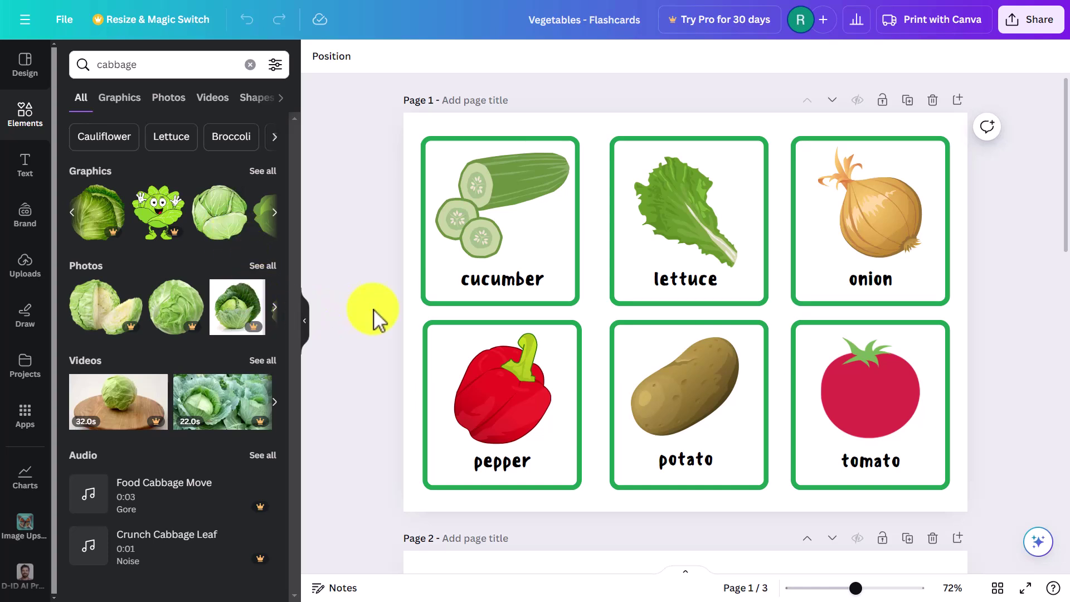
Replace the cucumber picture on the first card with a cabbage graphic, scaled down to fit above the caption.
left_click(488, 227)
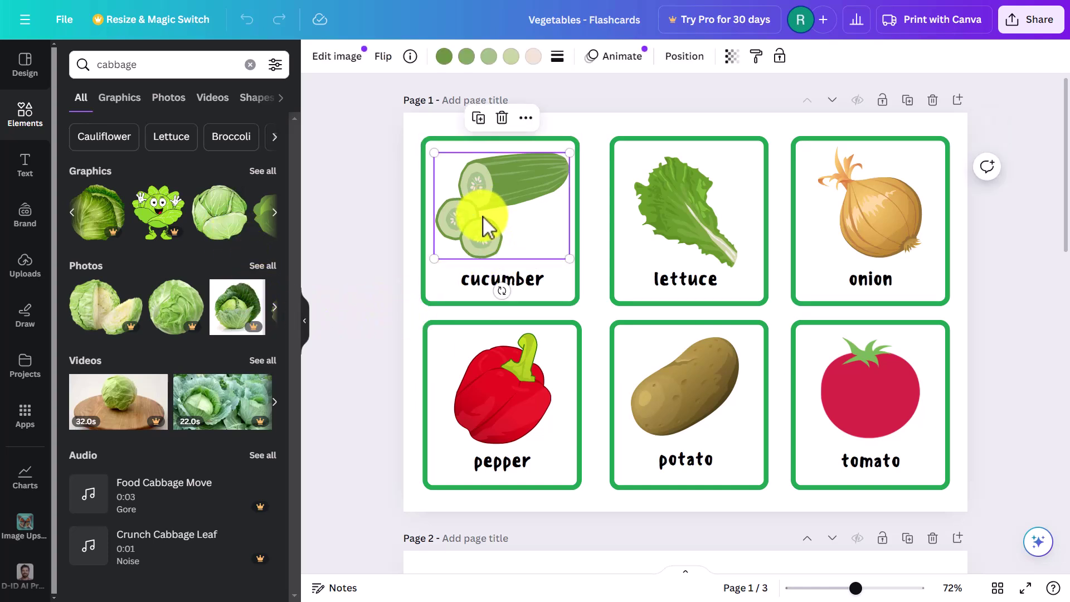
key("Delete")
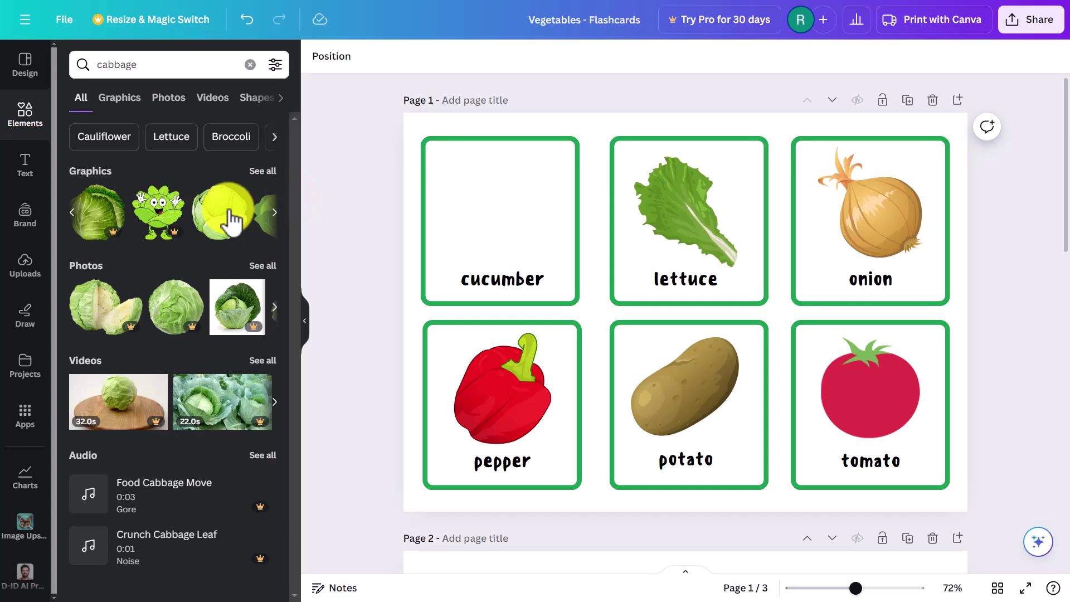
left_click_drag(215, 223, 530, 227)
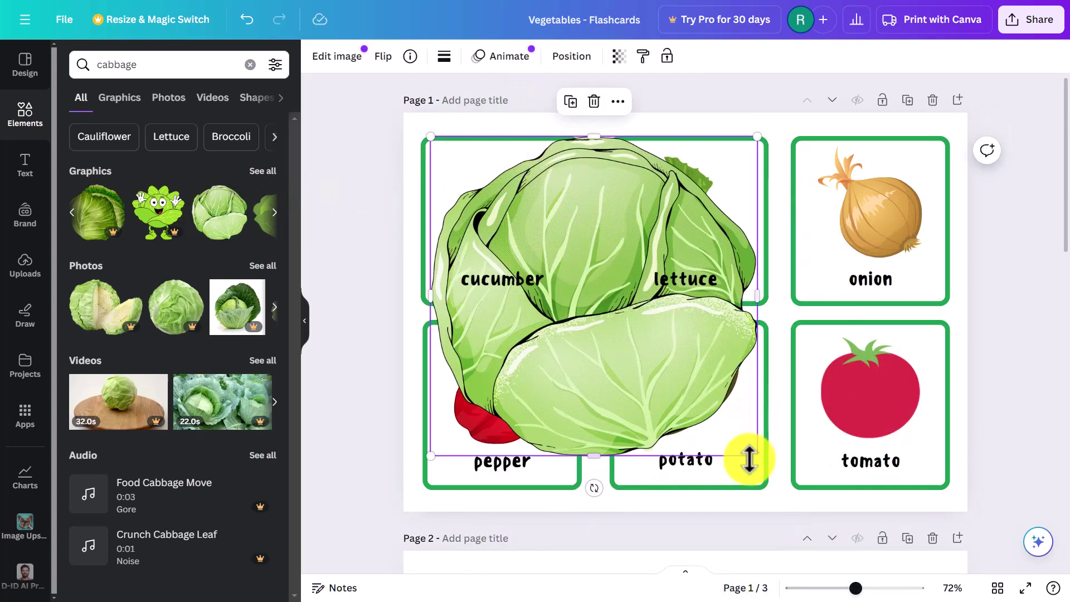
left_click_drag(752, 454, 509, 229)
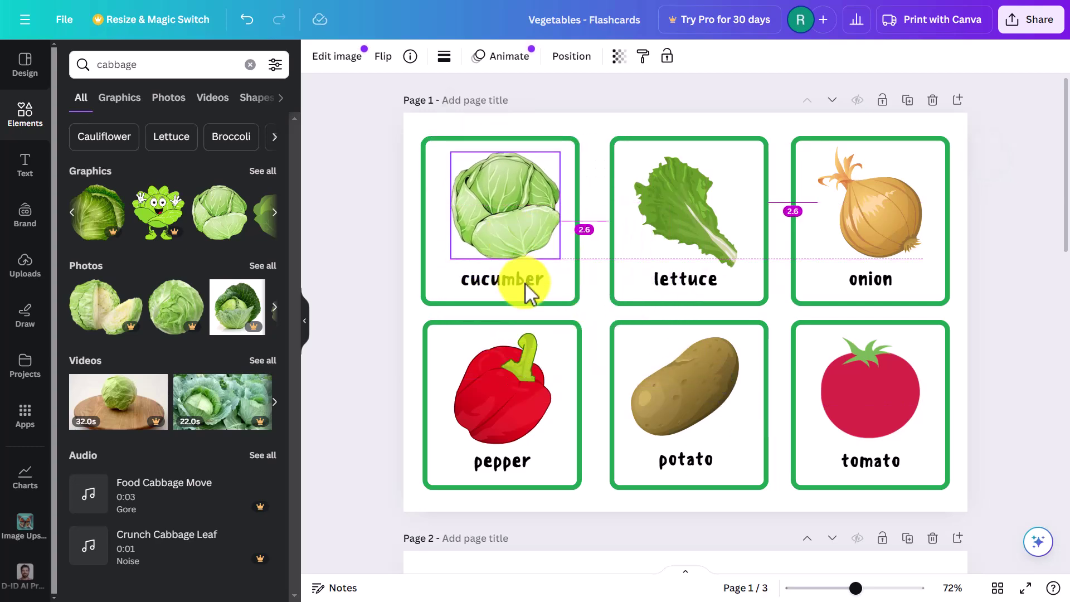
Change the first card's caption to "cabbage".
left_click(553, 292)
left_click(552, 286)
key("BackSpace")
key("BackSpace")
key("BackSpace")
key("BackSpace")
key("BackSpace")
key("BackSpace")
key("BackSpace")
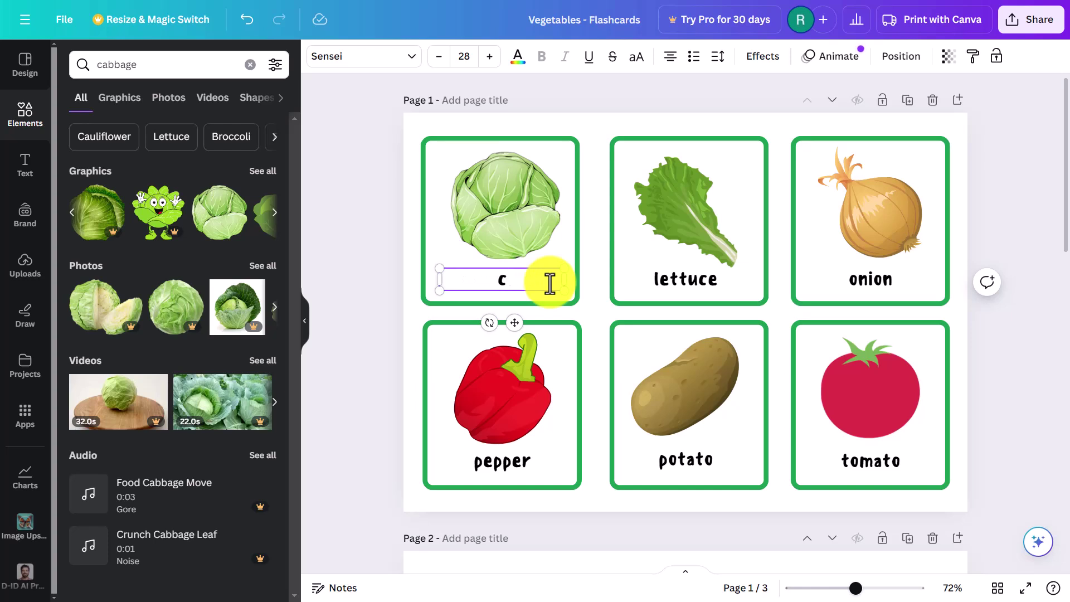
type("abbage")
left_click(349, 197)
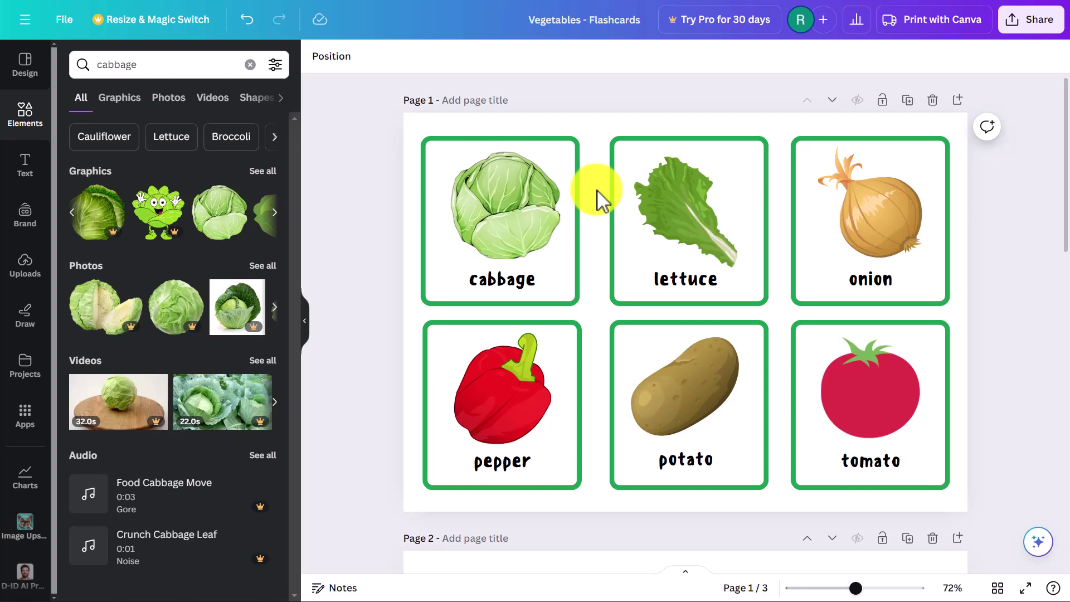
Open the design's download settings and try PDF Standard, ending with PDF Print as the file type.
left_click(1032, 21)
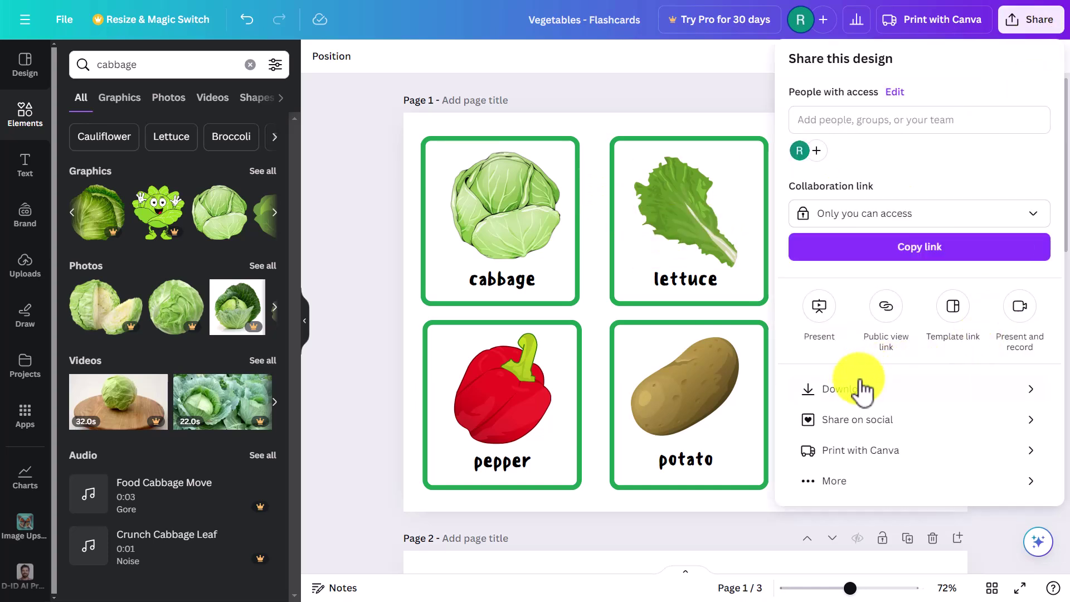
left_click(839, 393)
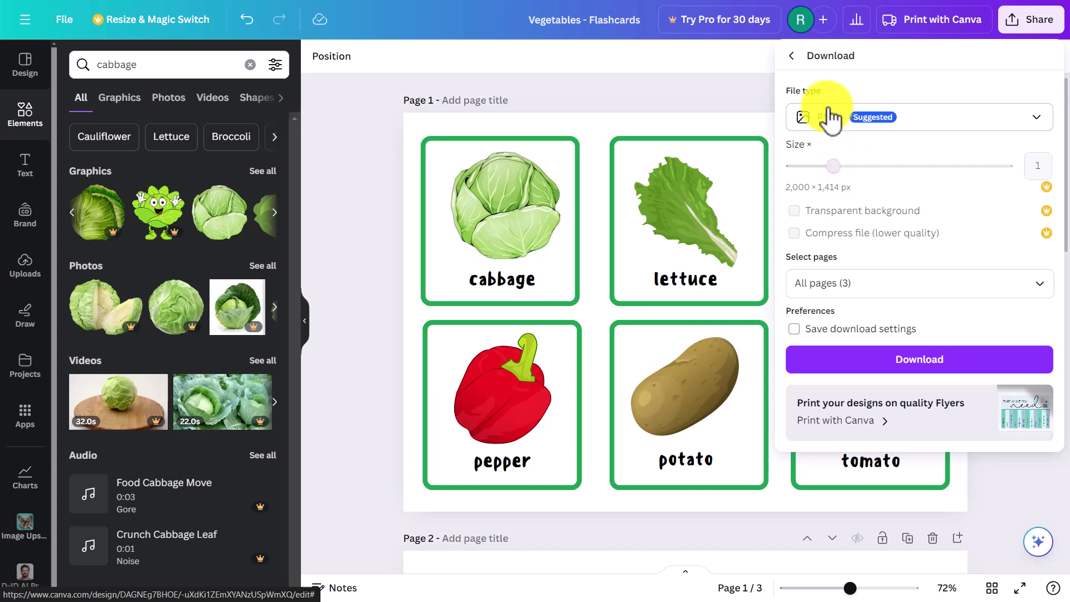
left_click(1036, 118)
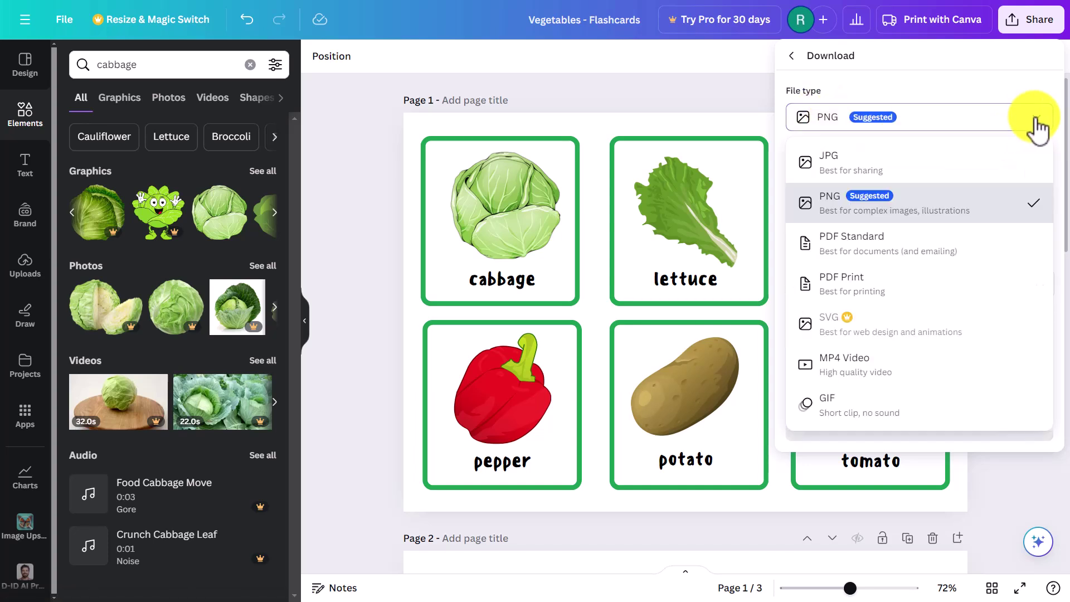
left_click(842, 252)
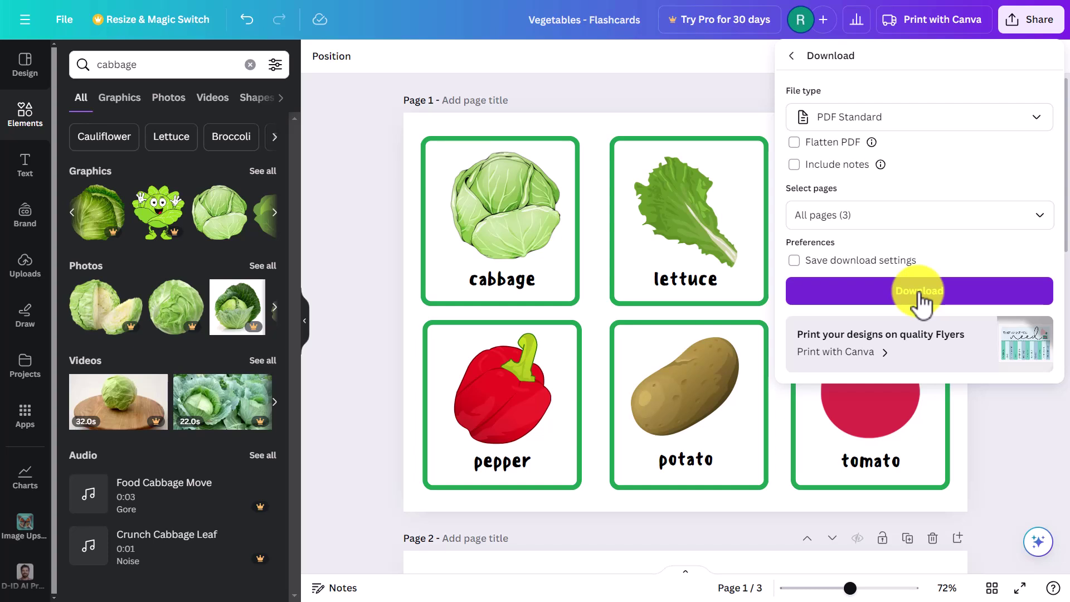
left_click(1035, 118)
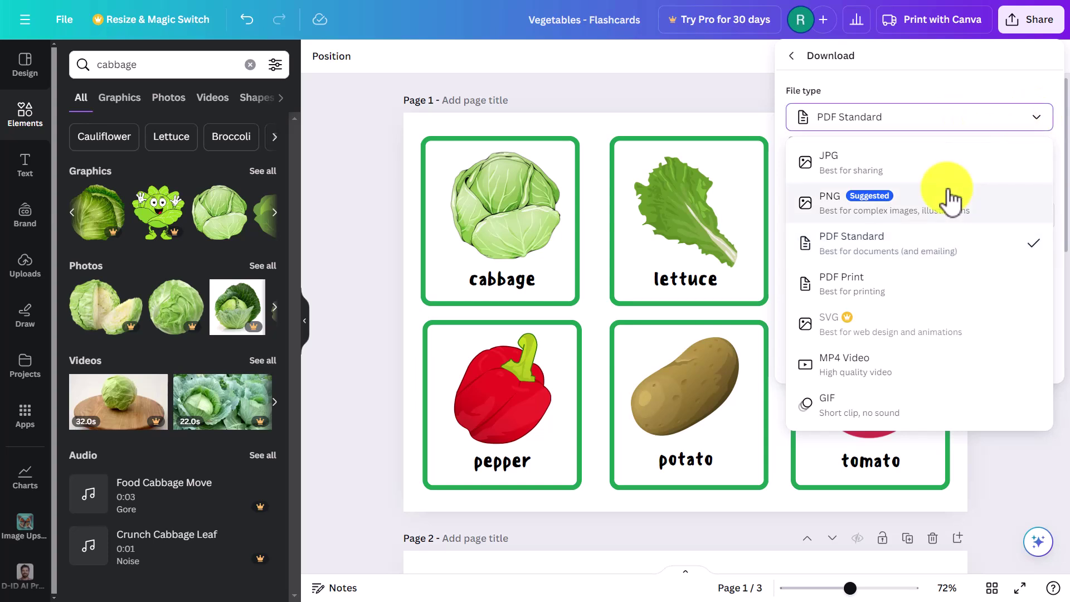
left_click(838, 298)
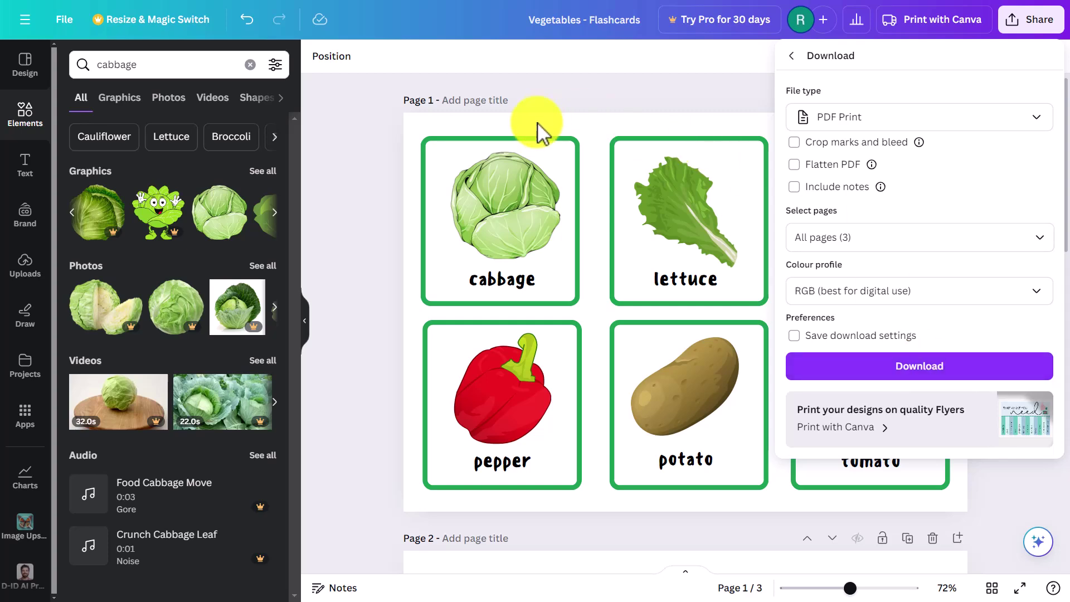
Leave the flashcard design and return to the home page.
scroll(483, 144, "down", 2)
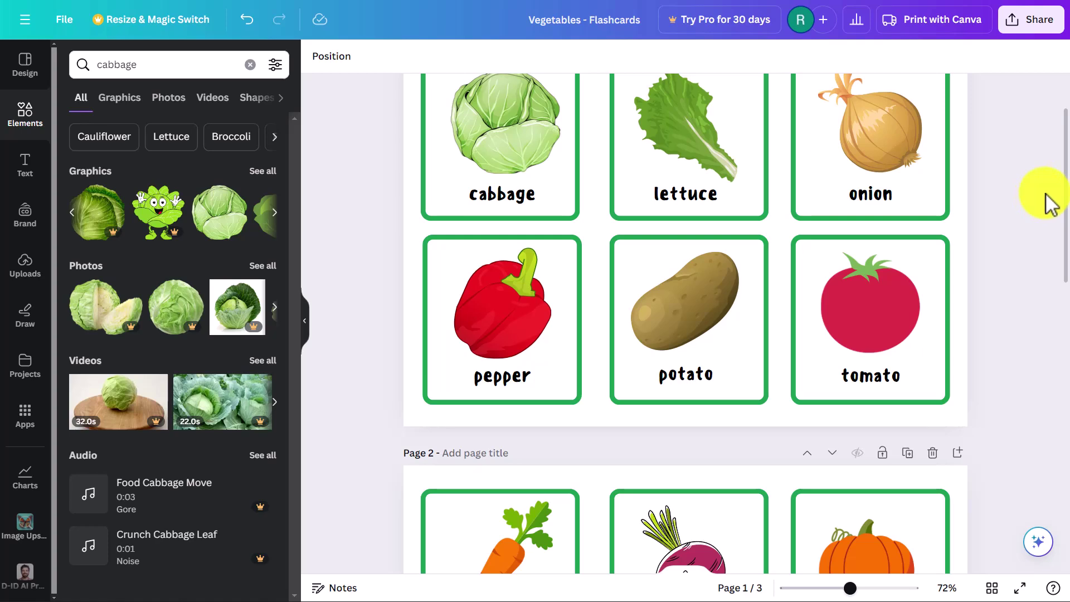
left_click_drag(1066, 170, 1065, 45)
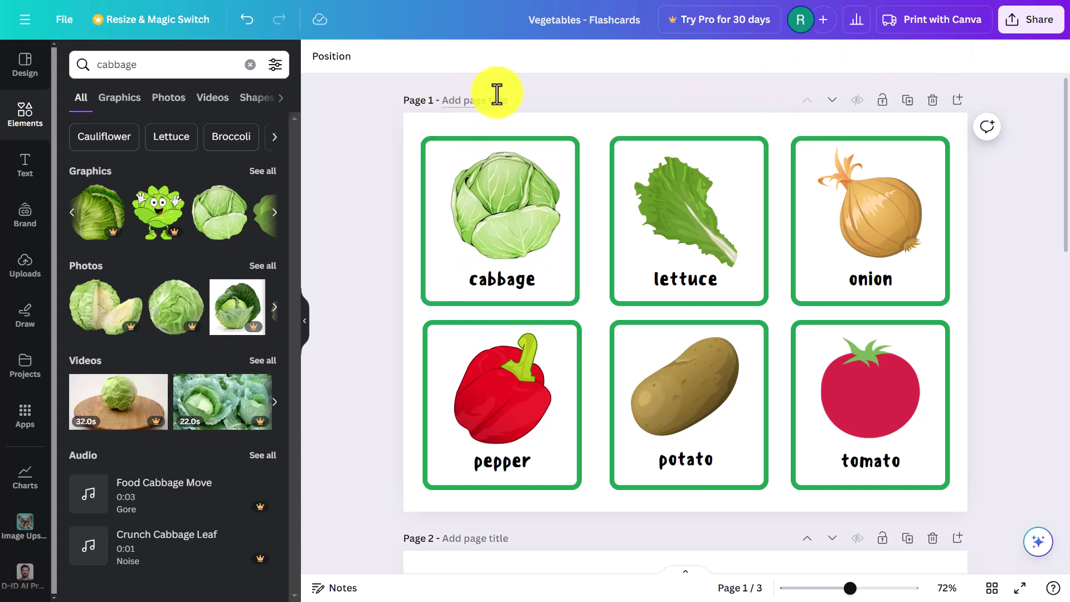
left_click(25, 31)
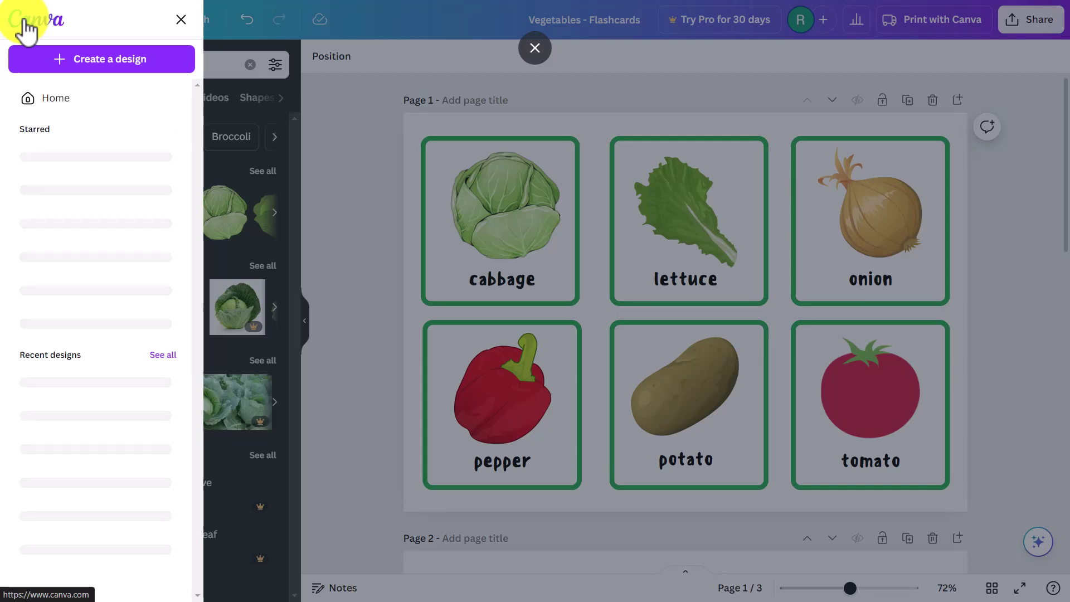
left_click(32, 35)
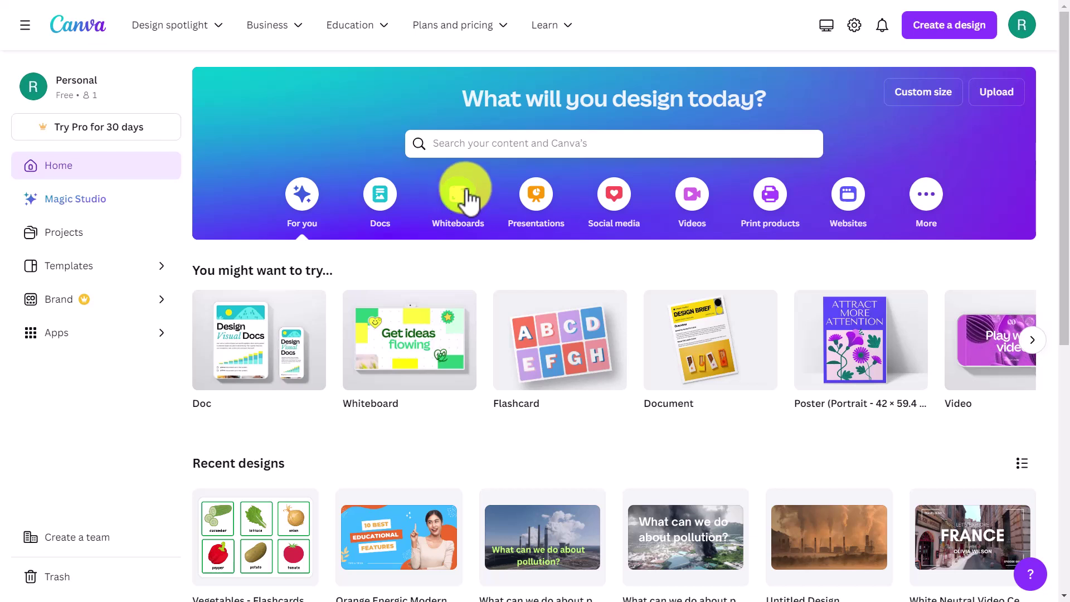
Search for "activity sheets for present simple english" across templates and content.
left_click(472, 144)
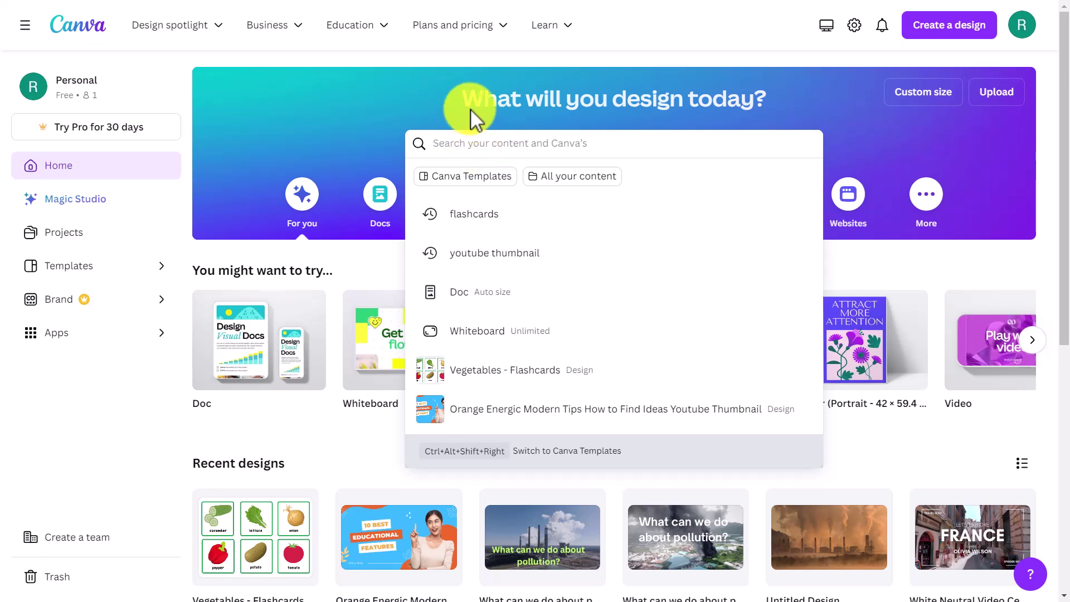
type("activity sheets")
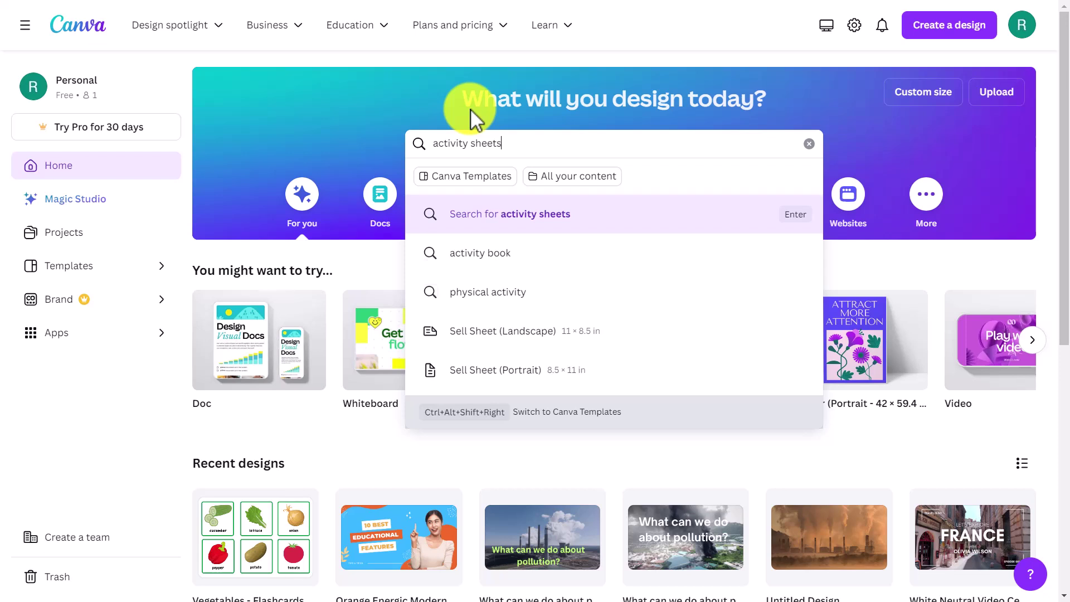
type(" for present simple english")
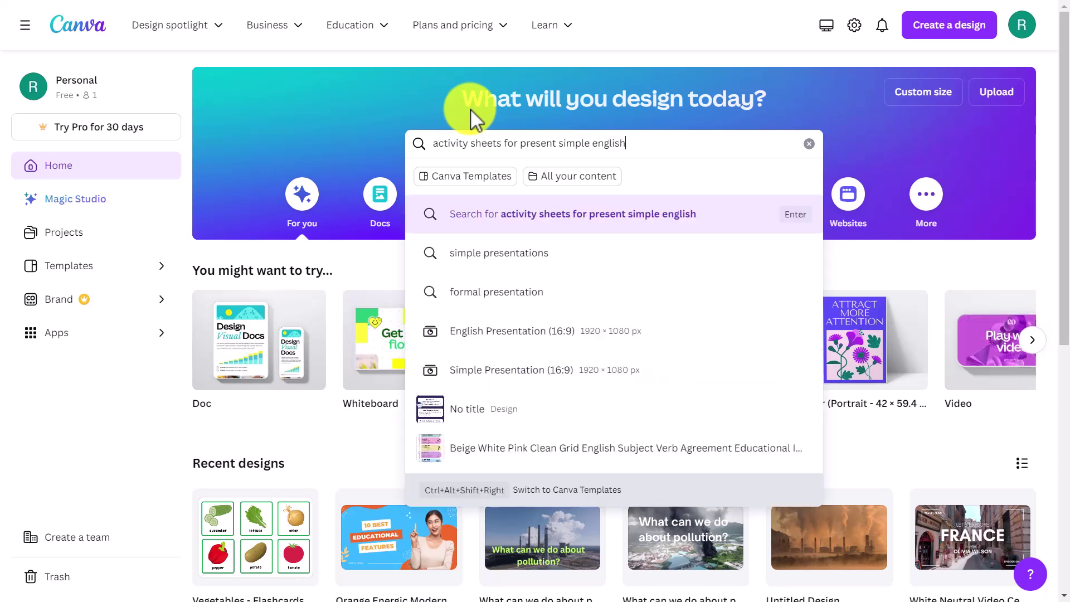
key("Return")
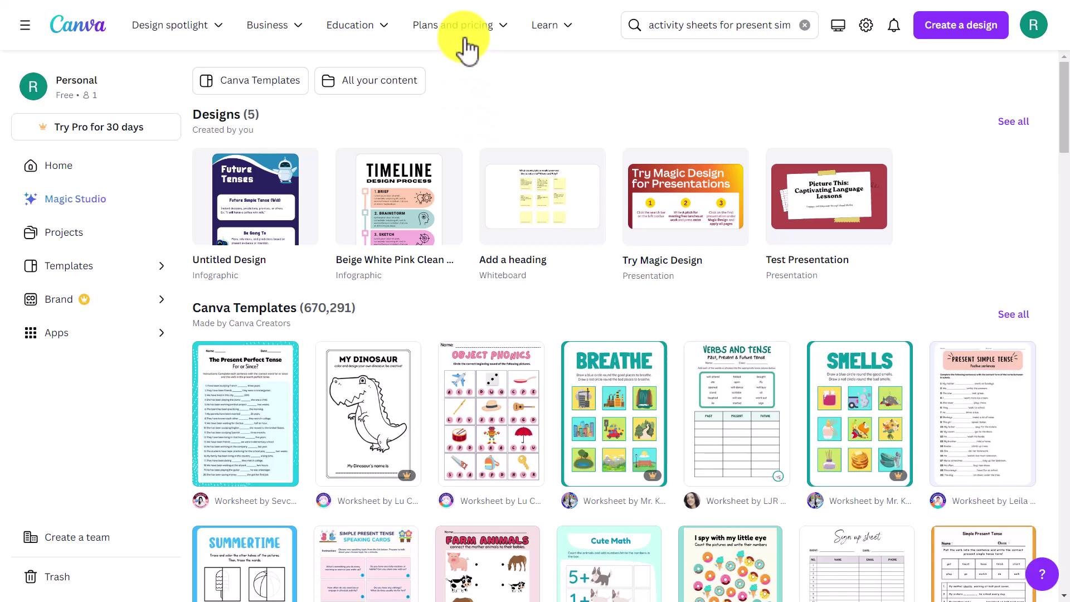
Browse the worksheet templates and open the preview of "The Present Perfect Tense For or Since?" worksheet.
mouse_move(1065, 89)
left_mouse_down()
mouse_move(1066, 117)
mouse_move(1066, 84)
left_mouse_up()
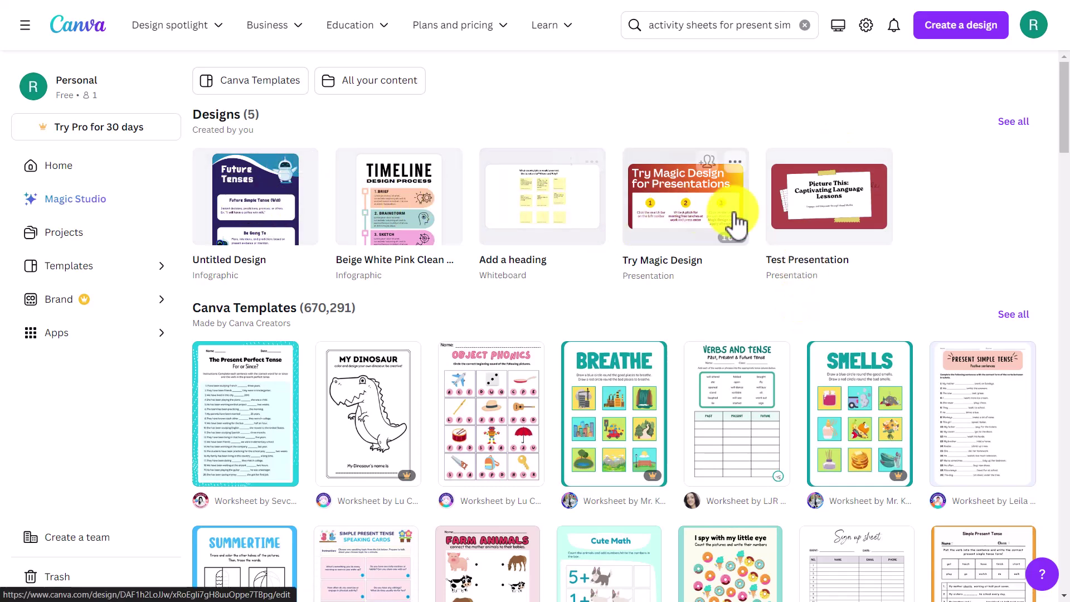
left_click_drag(1061, 119, 1065, 165)
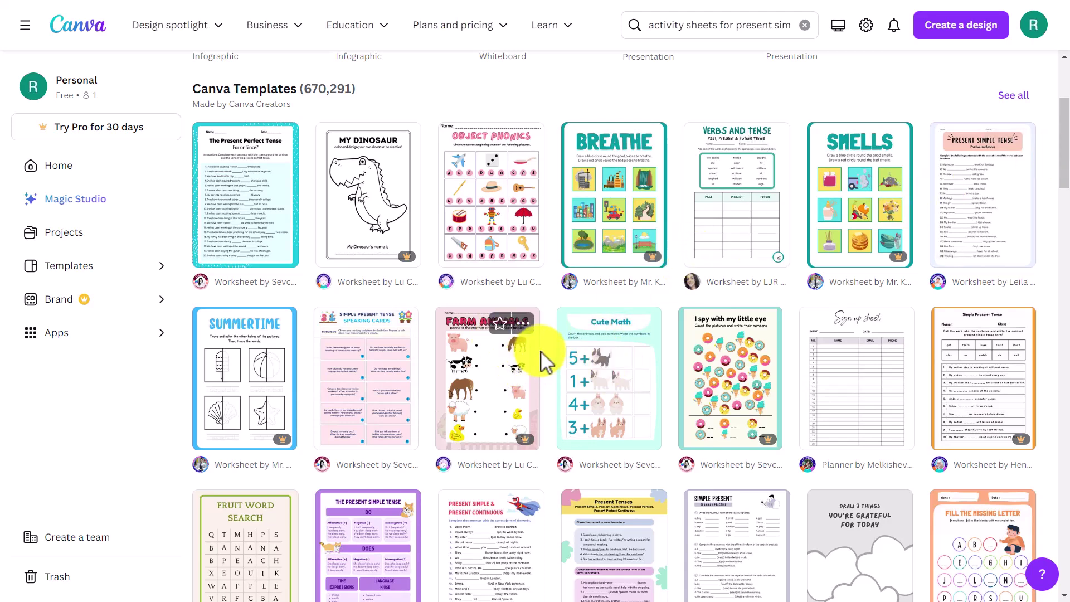
left_click(251, 219)
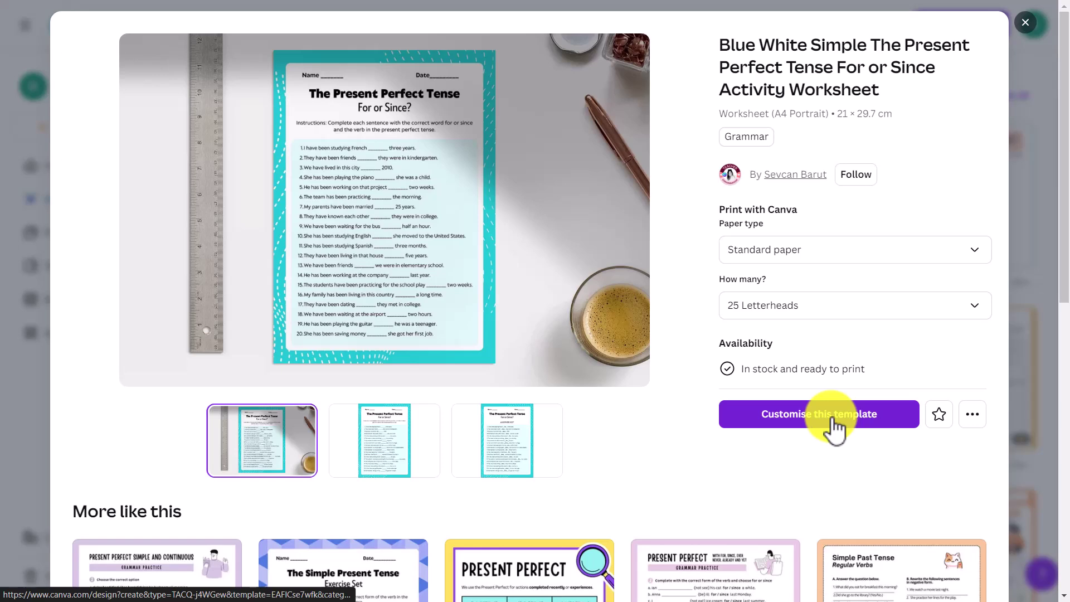
From the similar templates, choose "The Simple Present Tense Exercise Set" worksheet and open it for customising.
left_click_drag(1057, 246, 1065, 317)
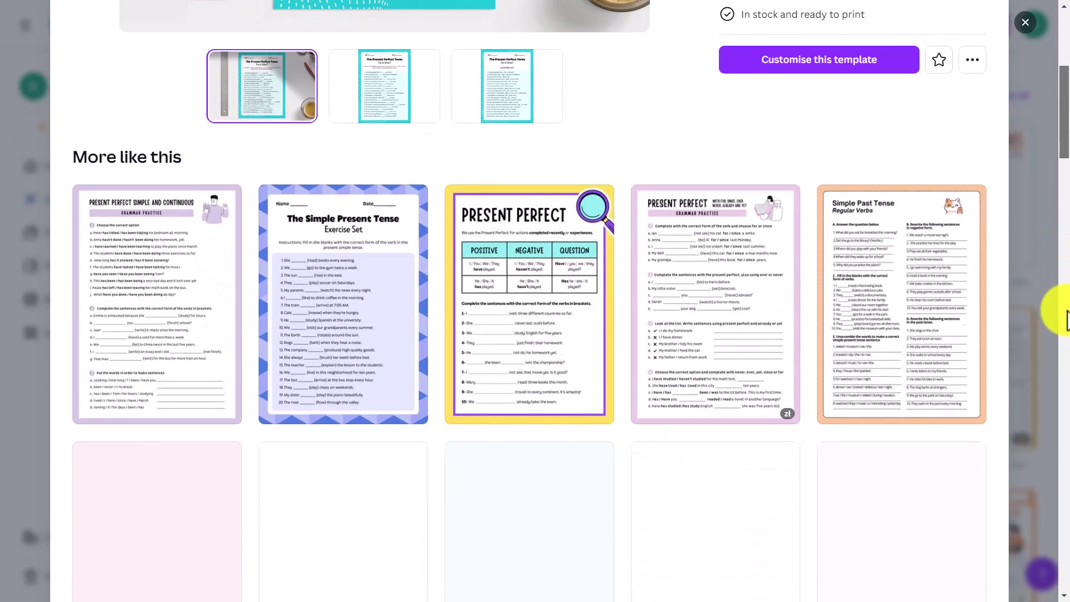
scroll(1066, 320, "down", 1)
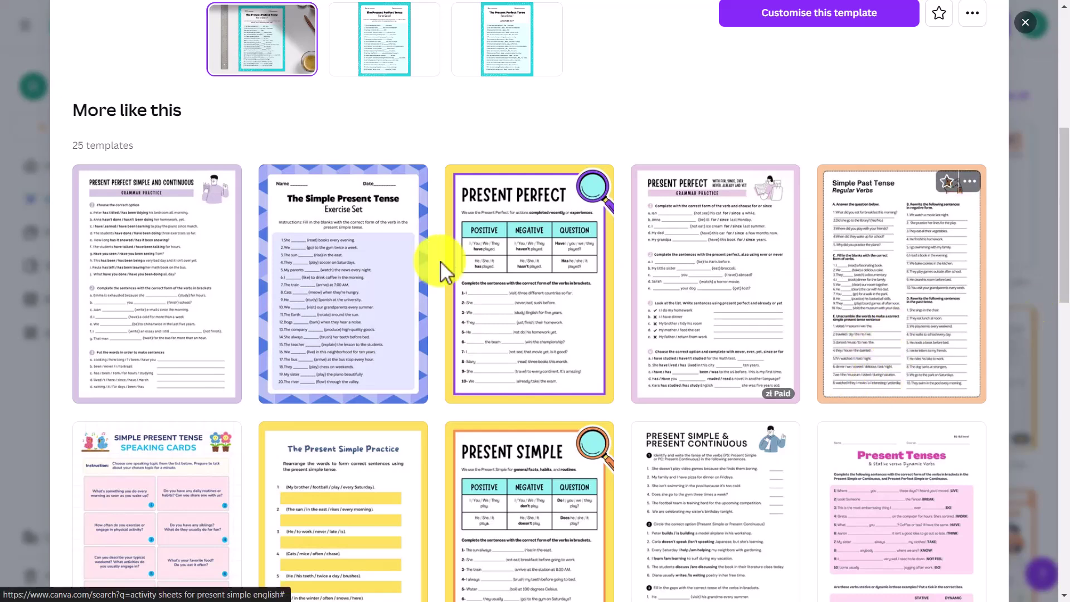
left_click(357, 290)
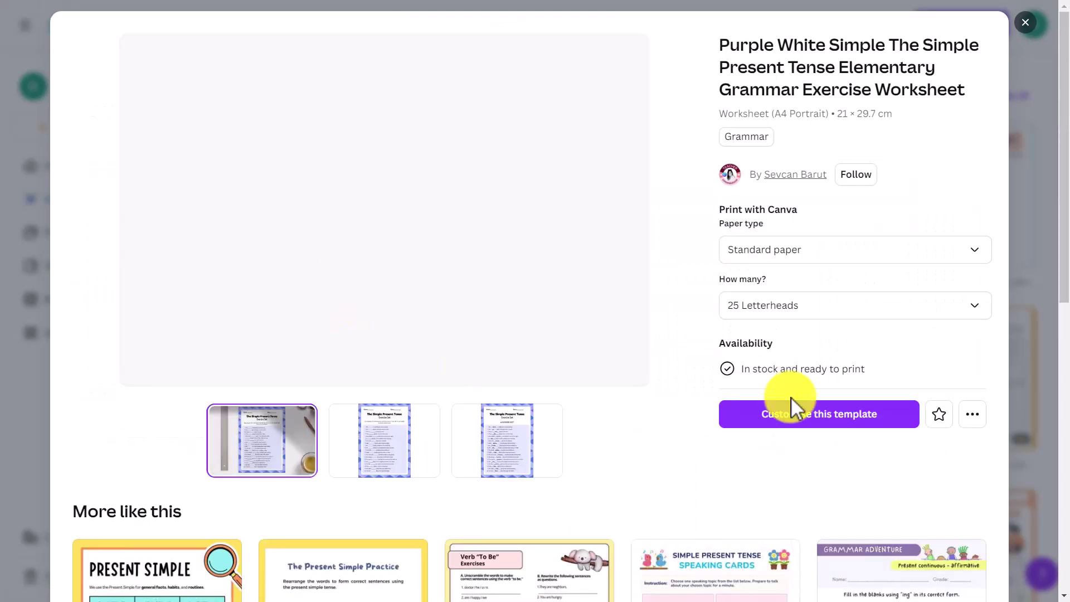
left_click(829, 424)
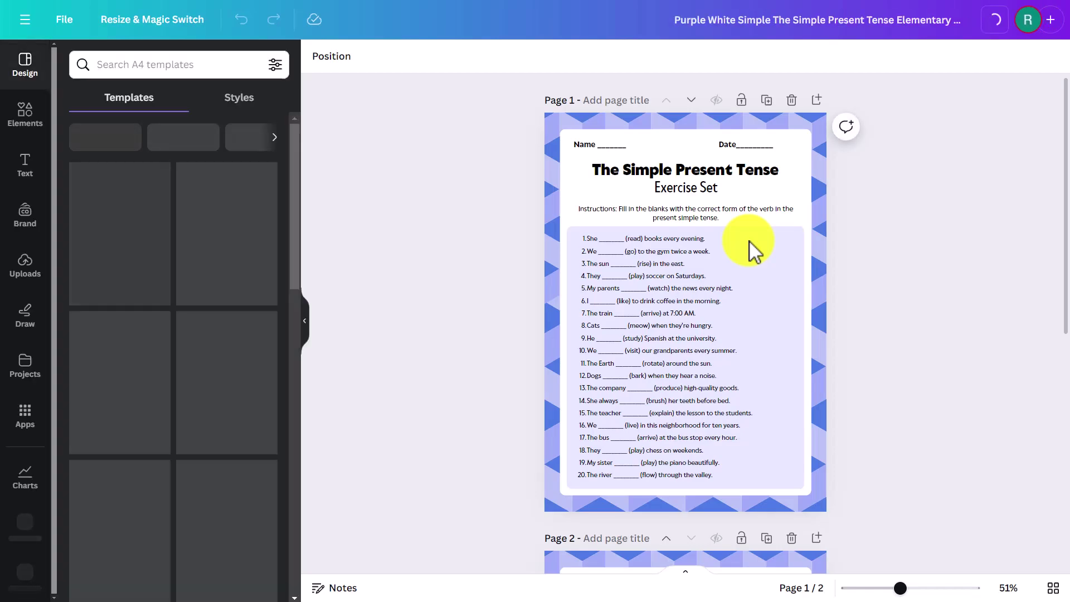
Change the end of the second exercise sentence on page 1 to "twice a month".
left_click(867, 588)
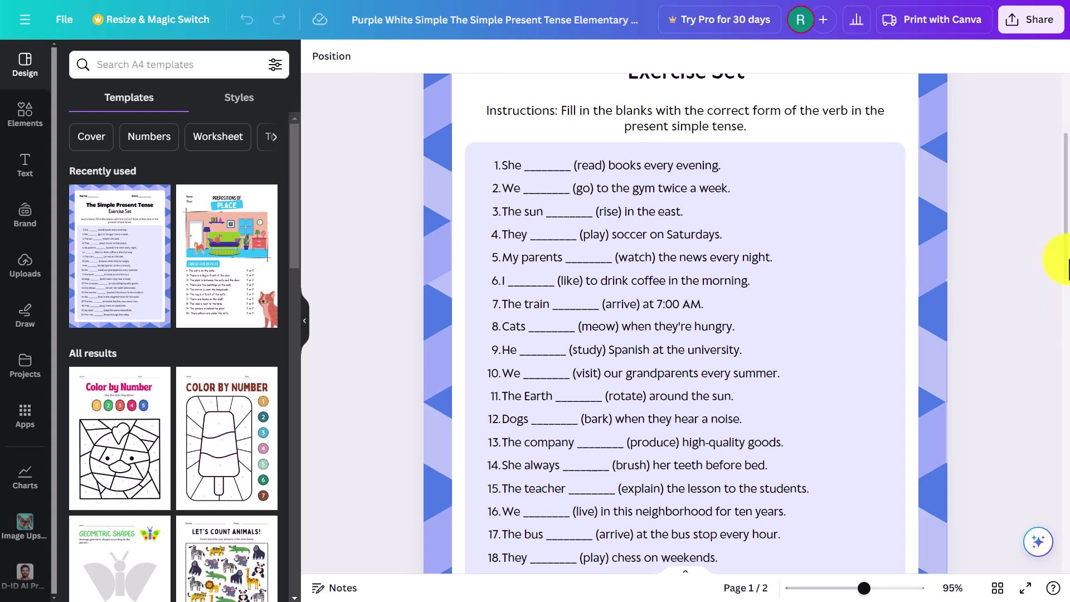
left_click(667, 190)
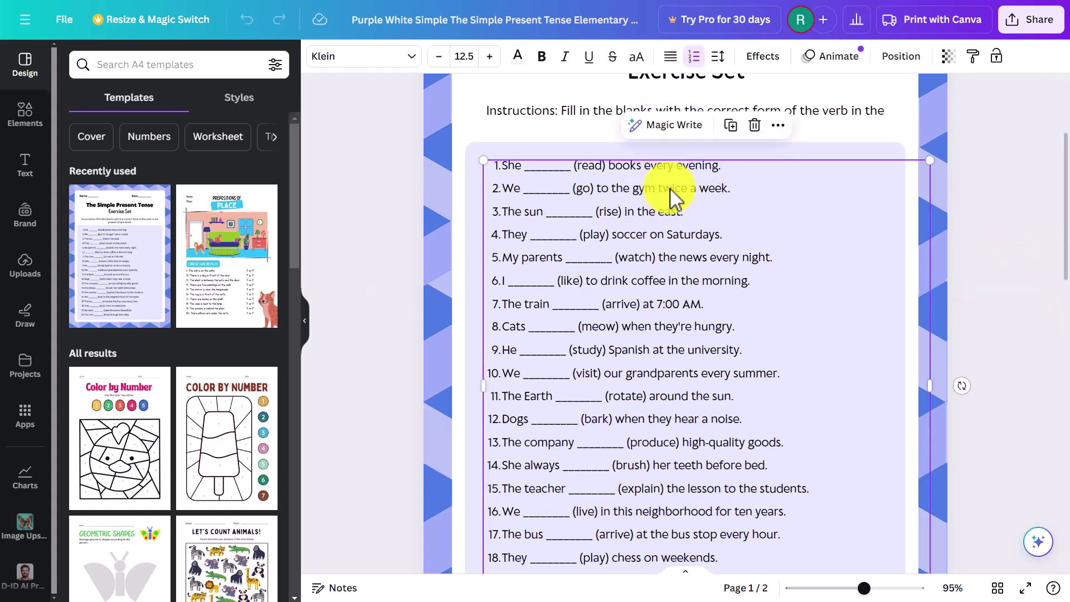
left_click(666, 189)
left_click(726, 188)
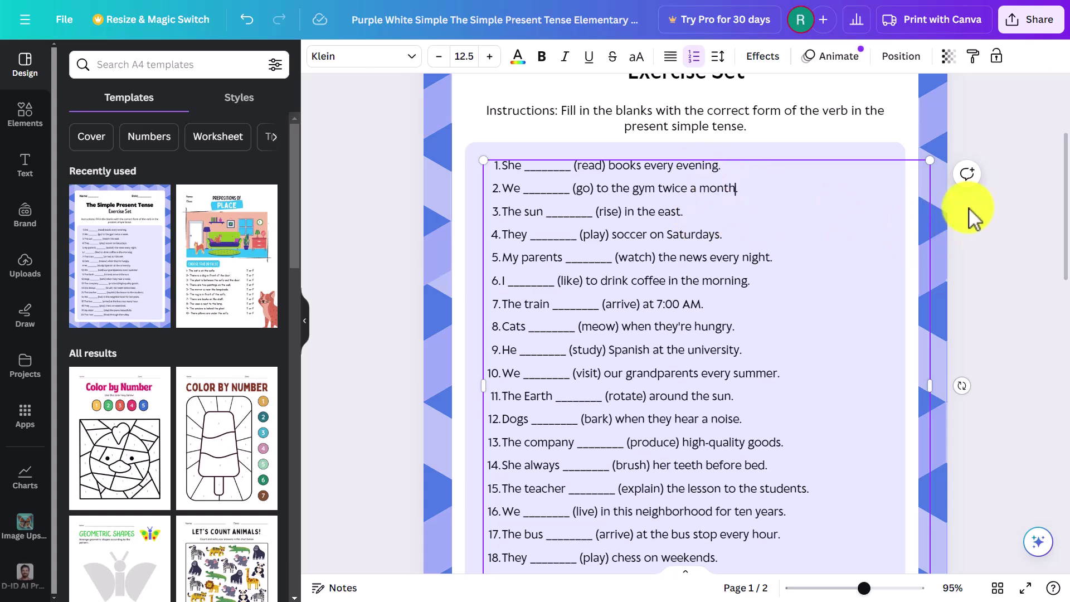
Show the worksheet's sharing and download options, and close them without choosing any.
left_click_drag(1060, 210, 1065, 95)
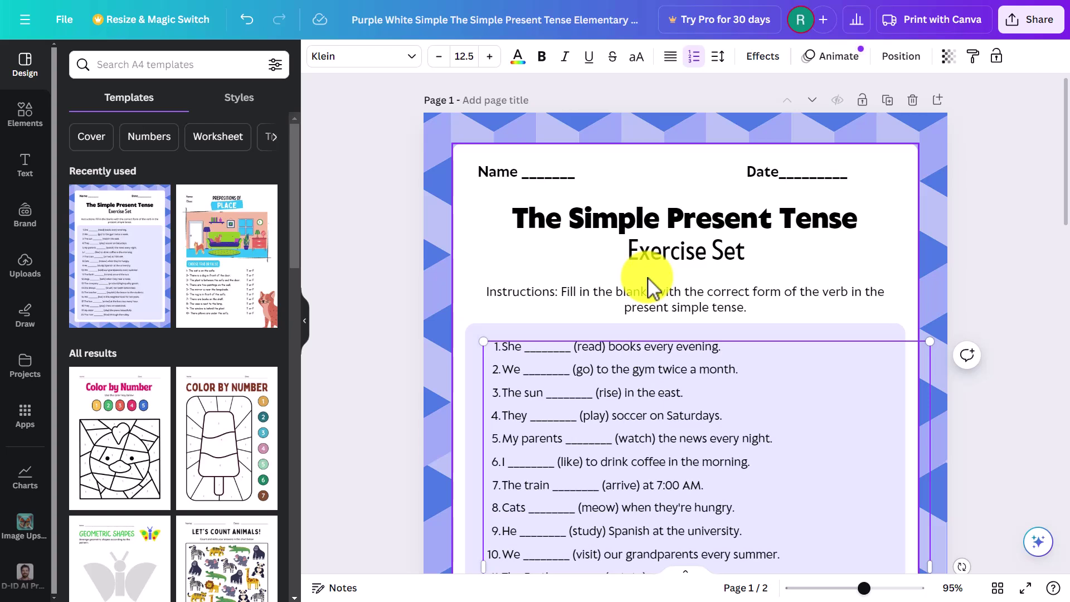
left_click(1037, 26)
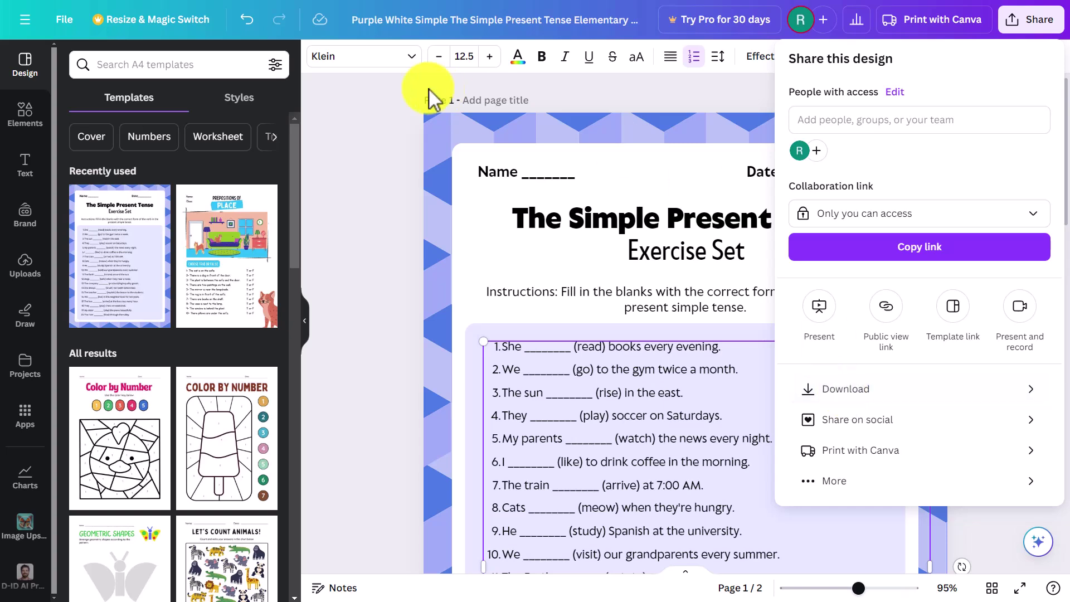
left_click(466, 187)
Search the A4 templates for "past simple tense worksheet" and replace the current page with the yellow and pink Past Simple worksheet.
left_click_drag(296, 232, 291, 192)
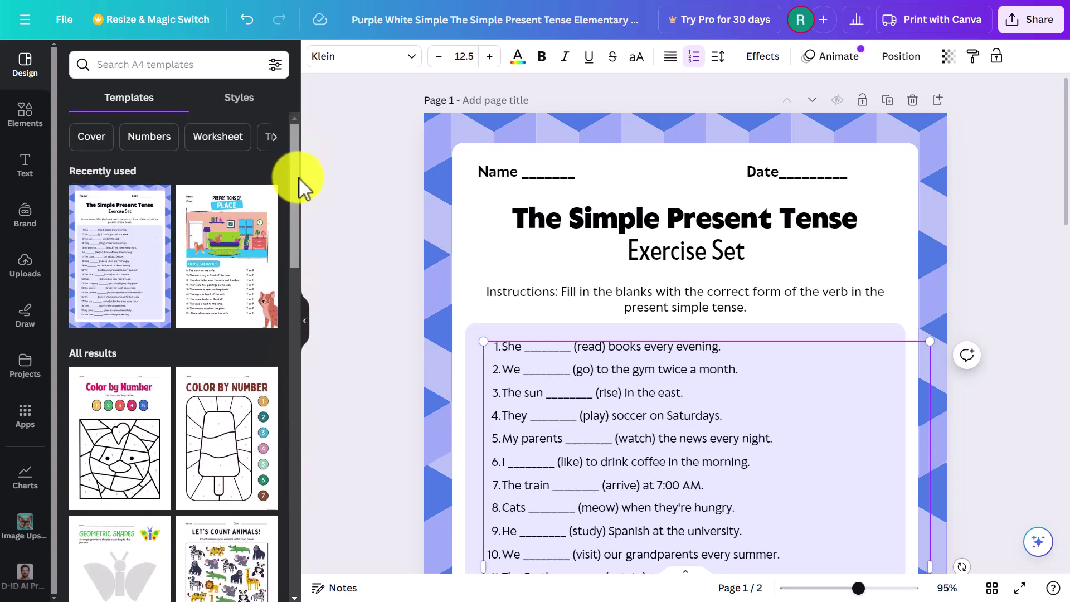
left_click(198, 65)
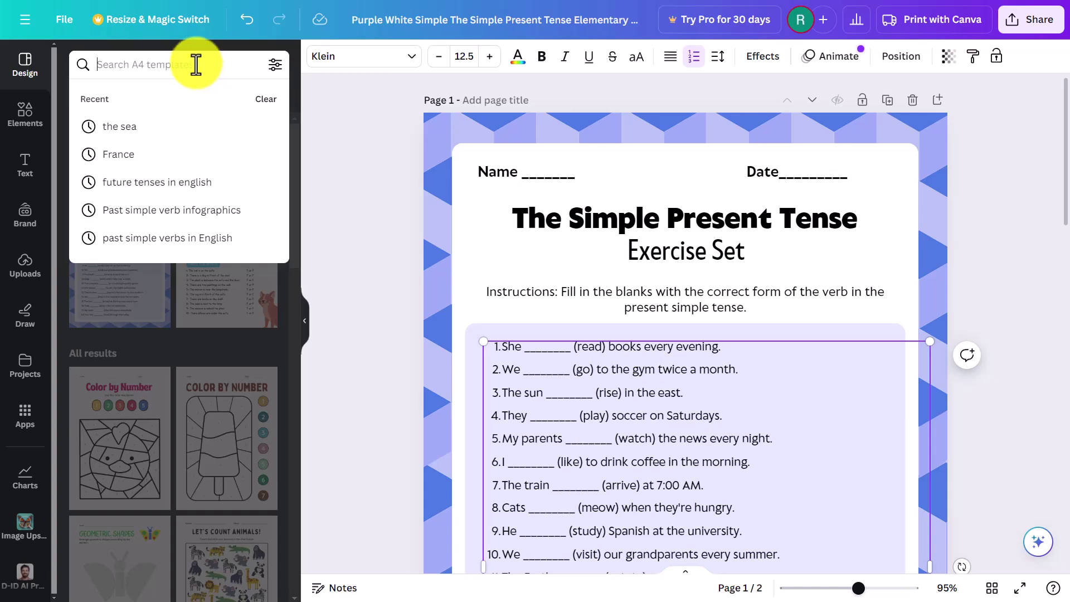
type("past simple tens")
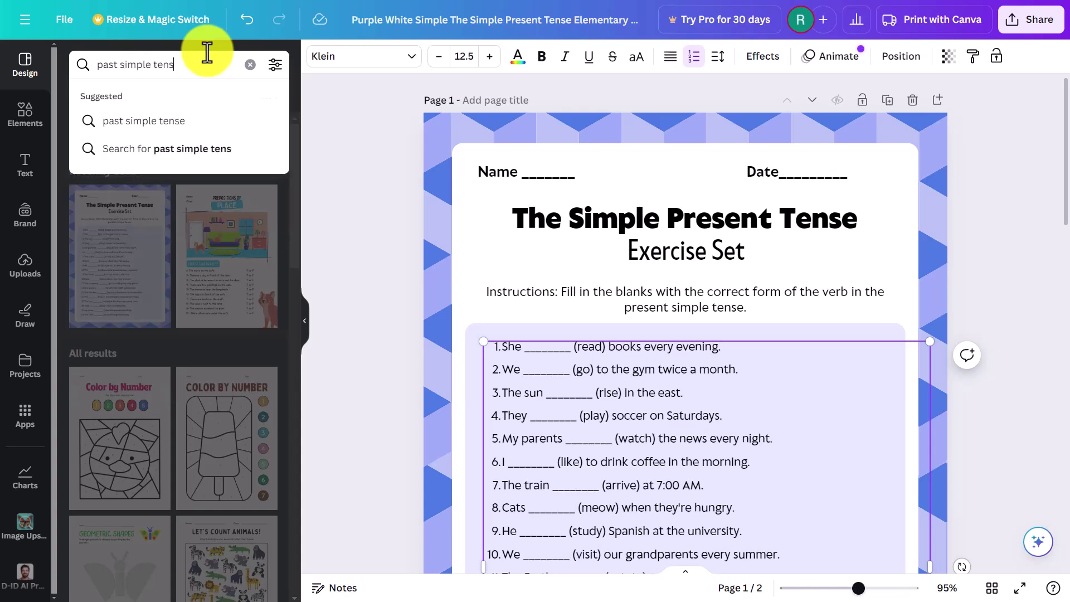
type("e worksheet")
key("Return")
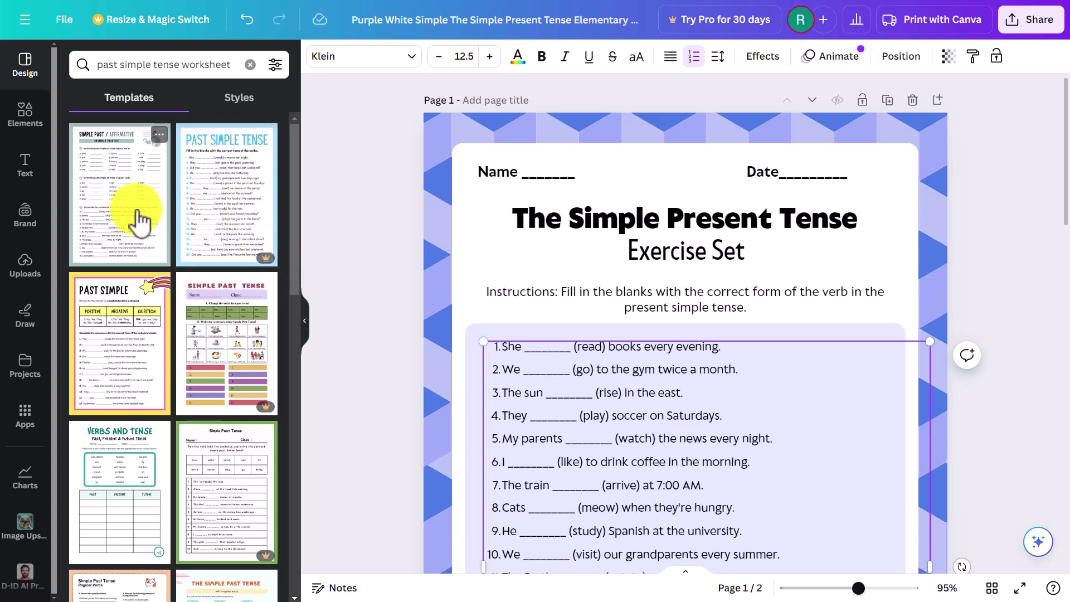
left_click(116, 361)
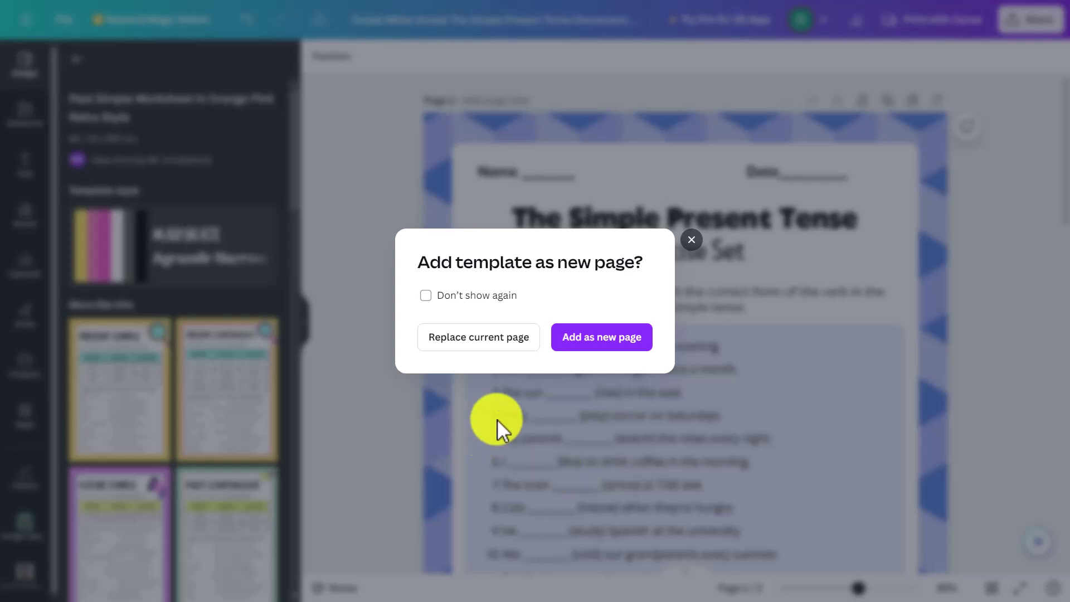
left_click(465, 339)
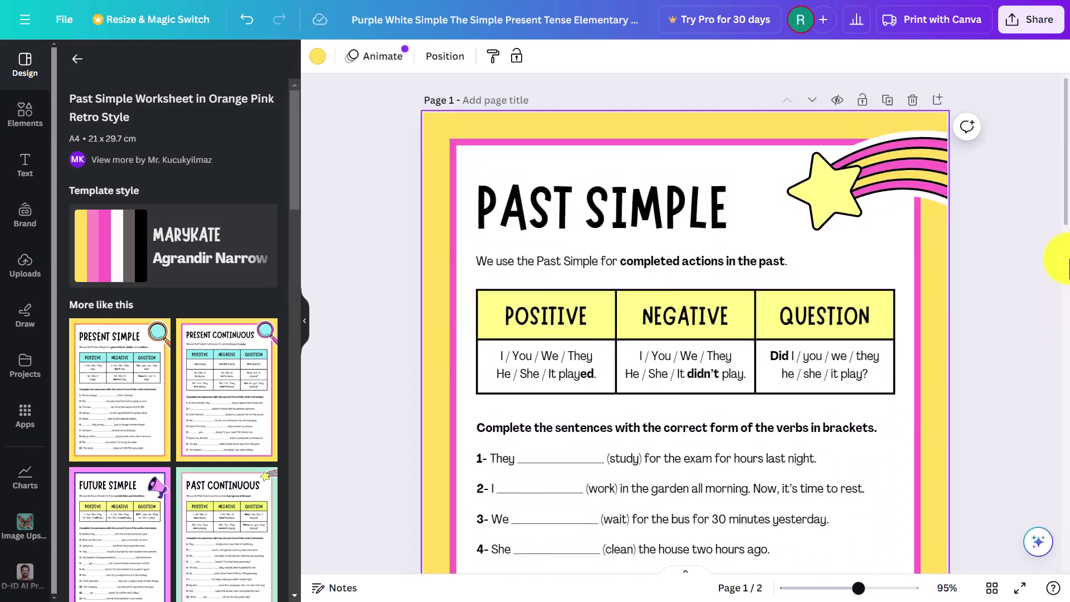
Review the Past Simple worksheet and delete page 2 with the simple present answer key.
left_click_drag(1066, 192, 1065, 251)
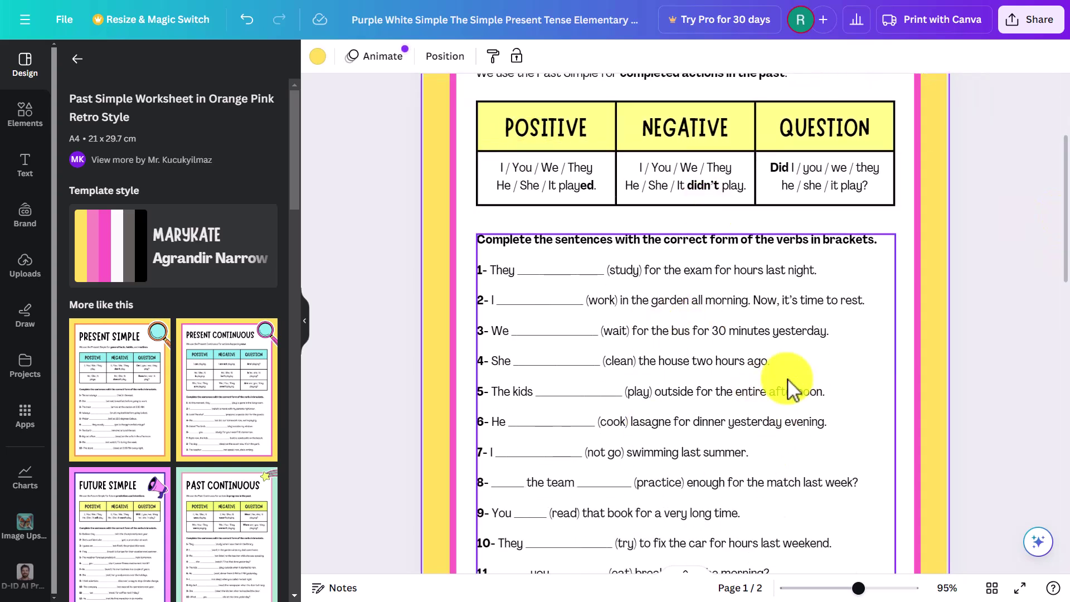
left_click_drag(1067, 273, 1053, 413)
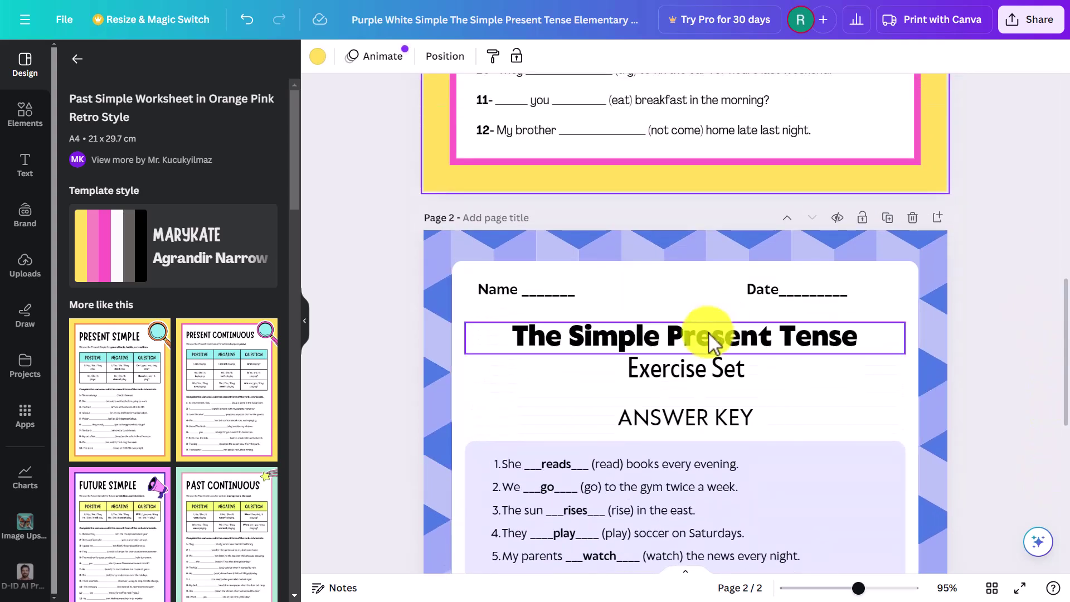
left_click(911, 218)
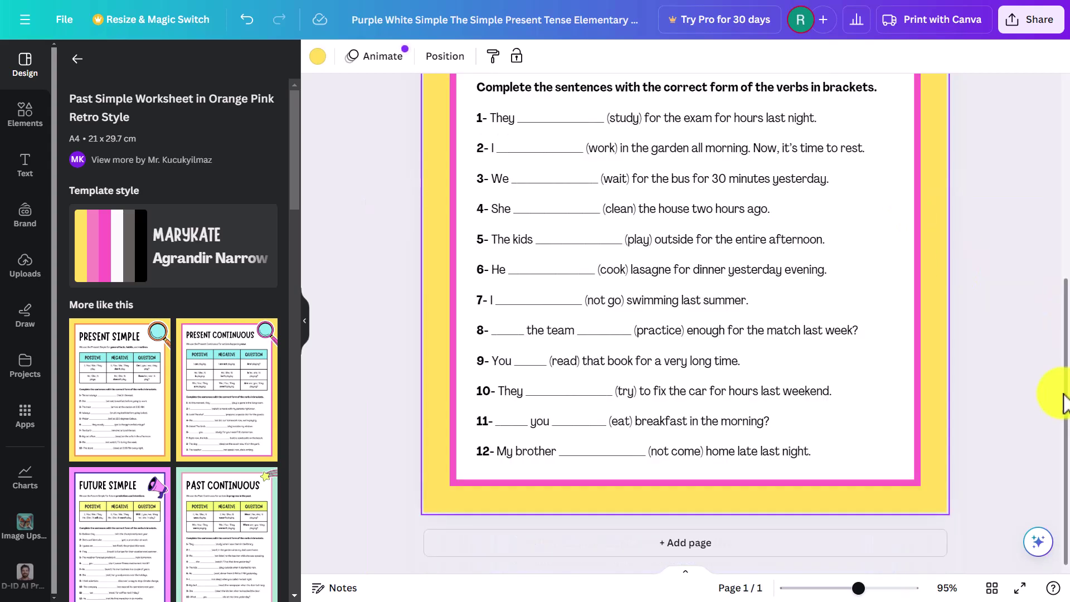
left_click_drag(1063, 382, 1048, 240)
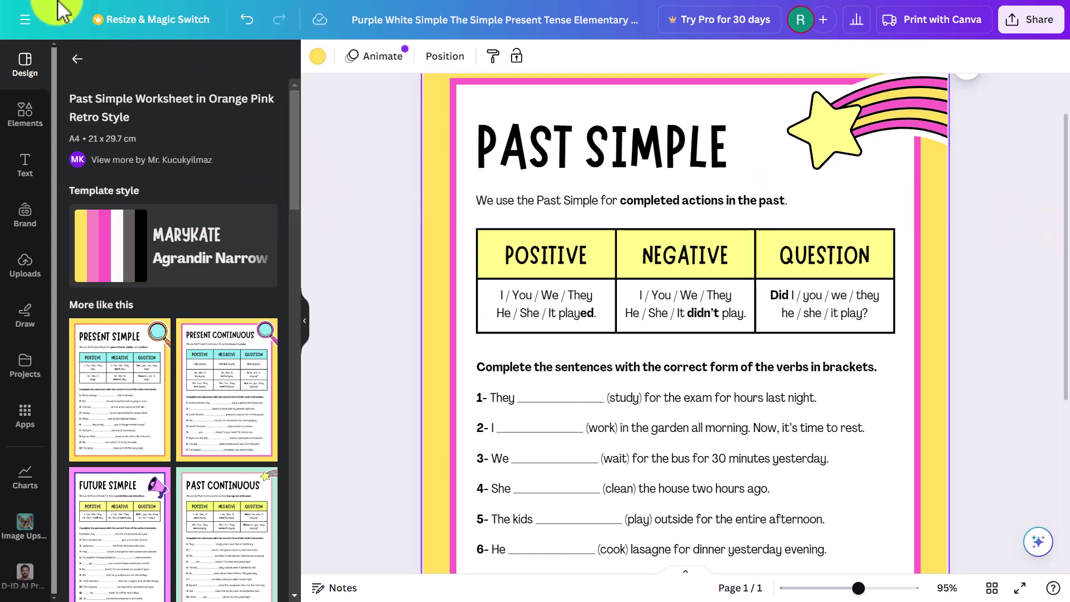
Leave the worksheet design and return to the home page.
left_click(25, 20)
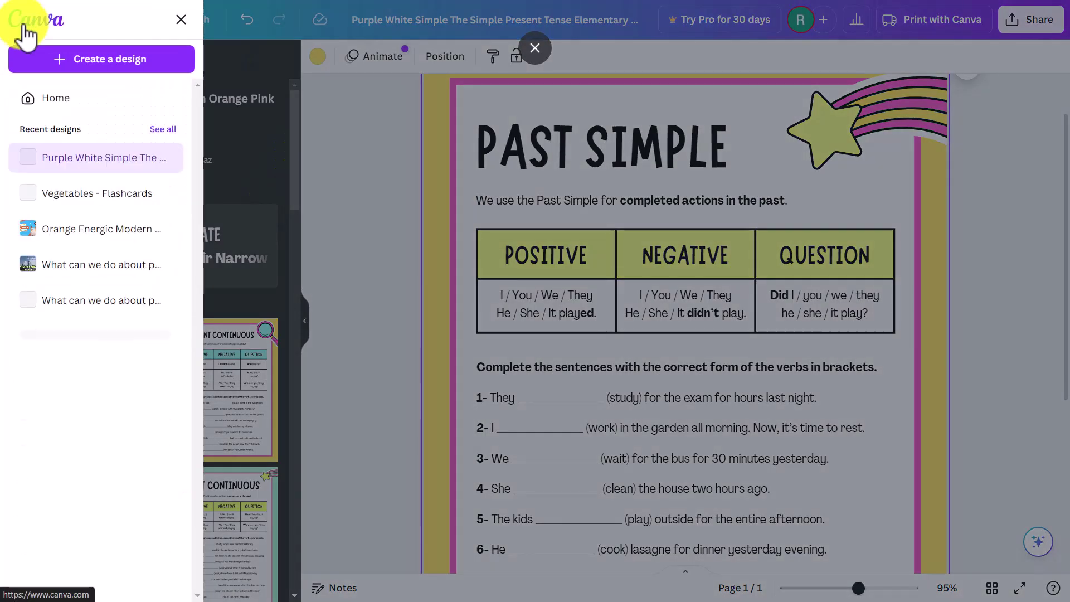
left_click(37, 32)
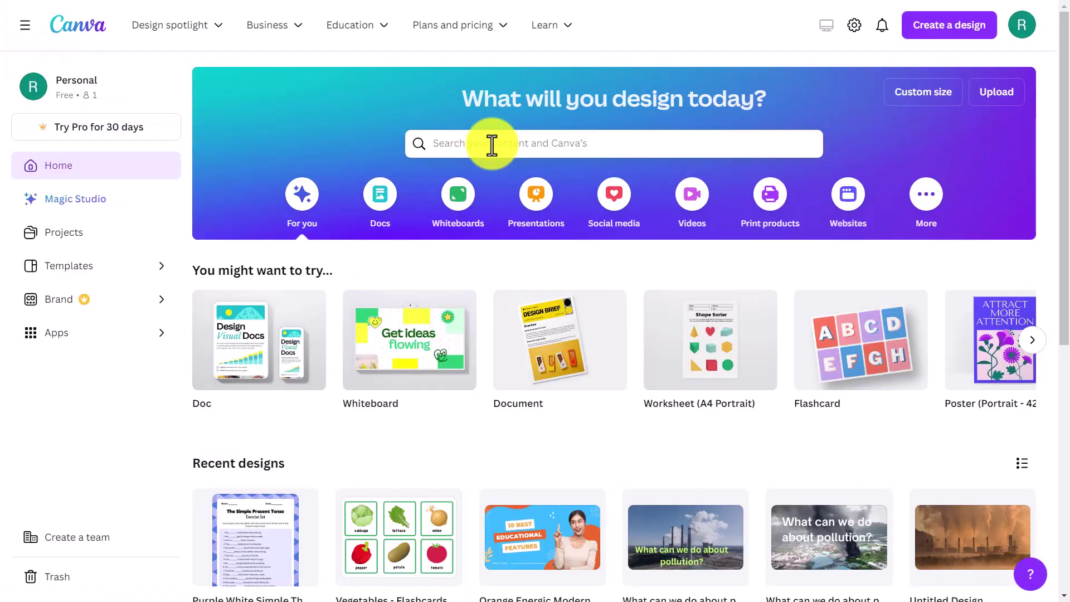
left_click(492, 146)
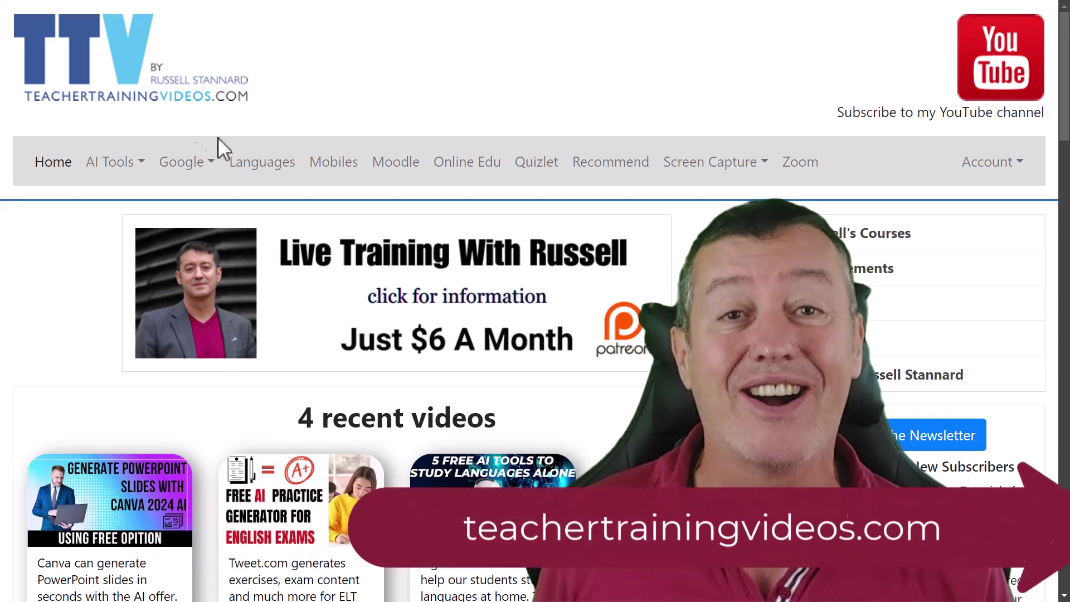
left_click(142, 166)
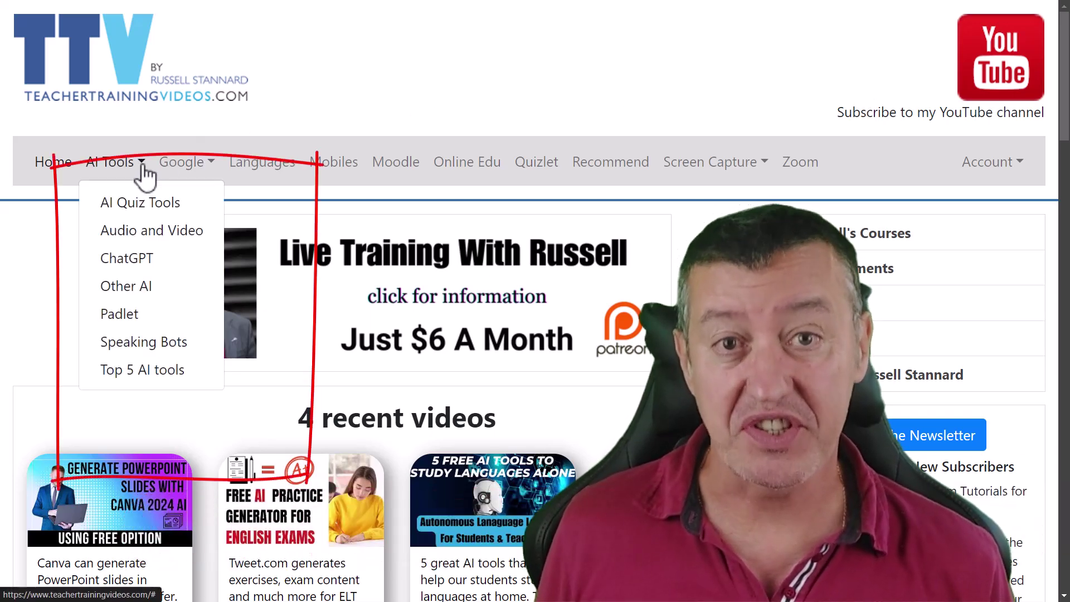
mouse_move(1066, 140)
left_mouse_down()
mouse_move(1066, 322)
mouse_move(1067, 145)
left_mouse_up()
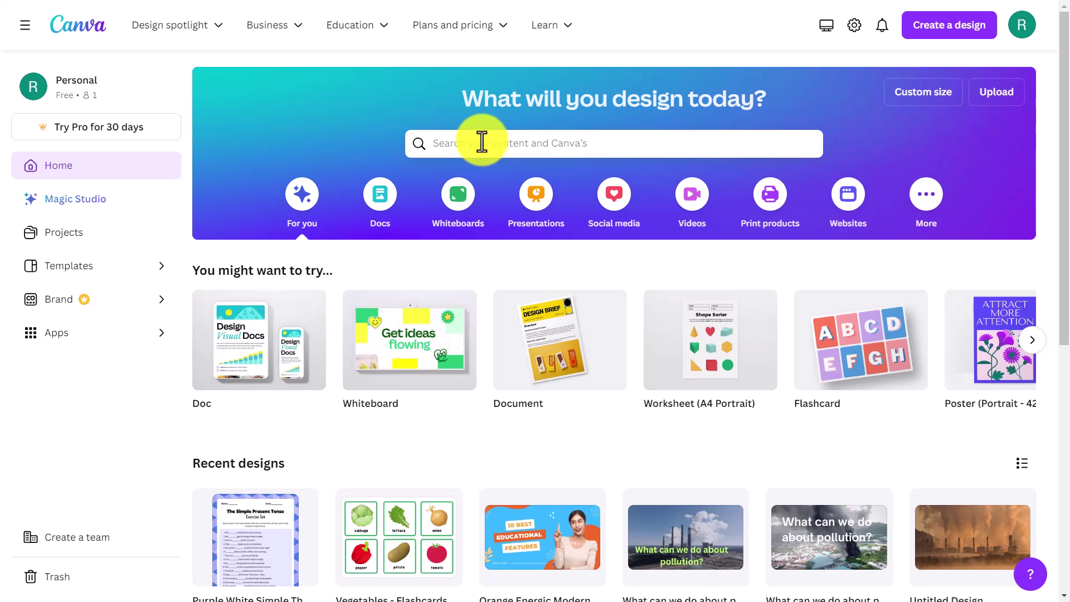
Search for "history of the founding fathers" and look through the suggested templates.
left_click(484, 143)
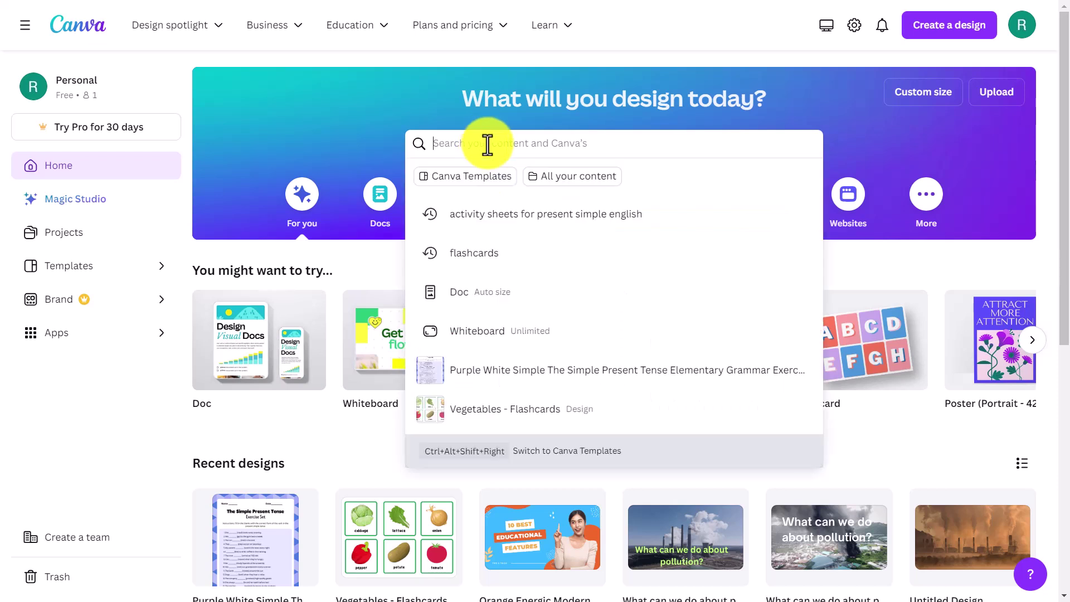
type("history of the founding fathers")
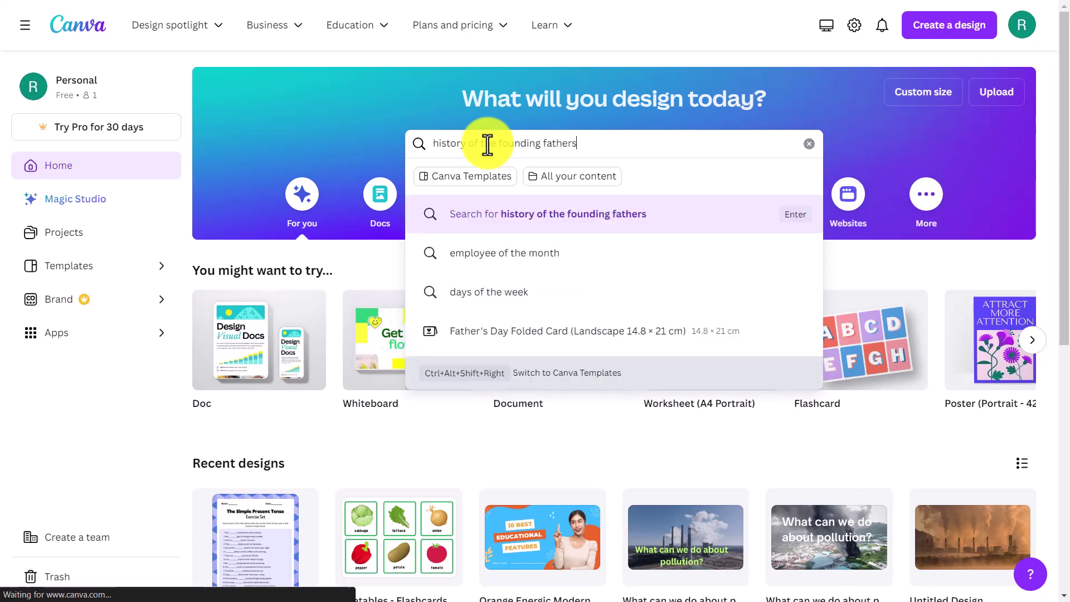
key("Return")
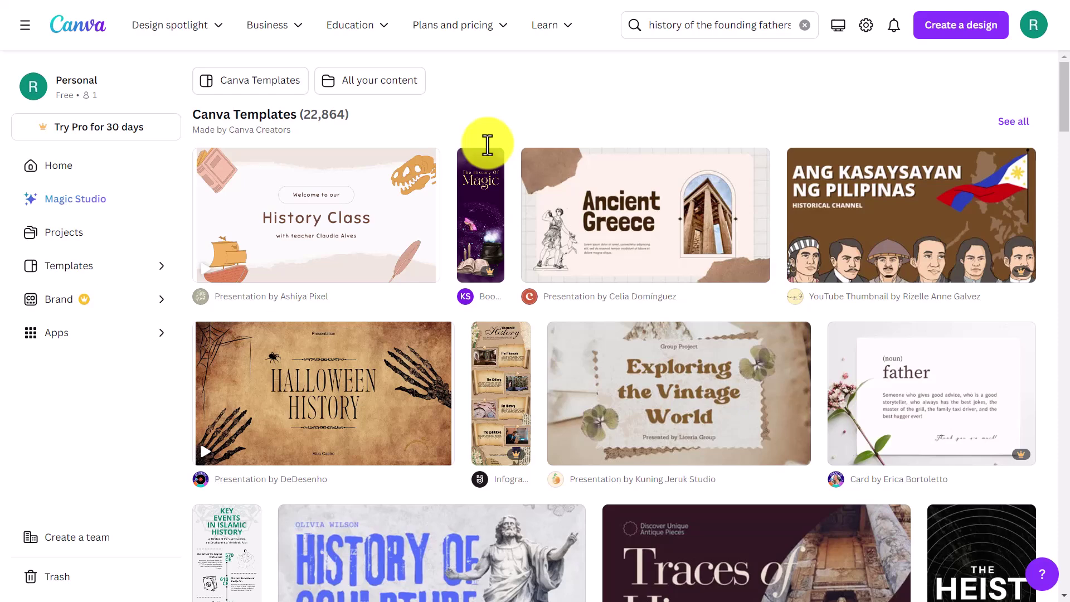
scroll(1066, 136, "down", 1)
left_click_drag(1066, 137, 1025, 308)
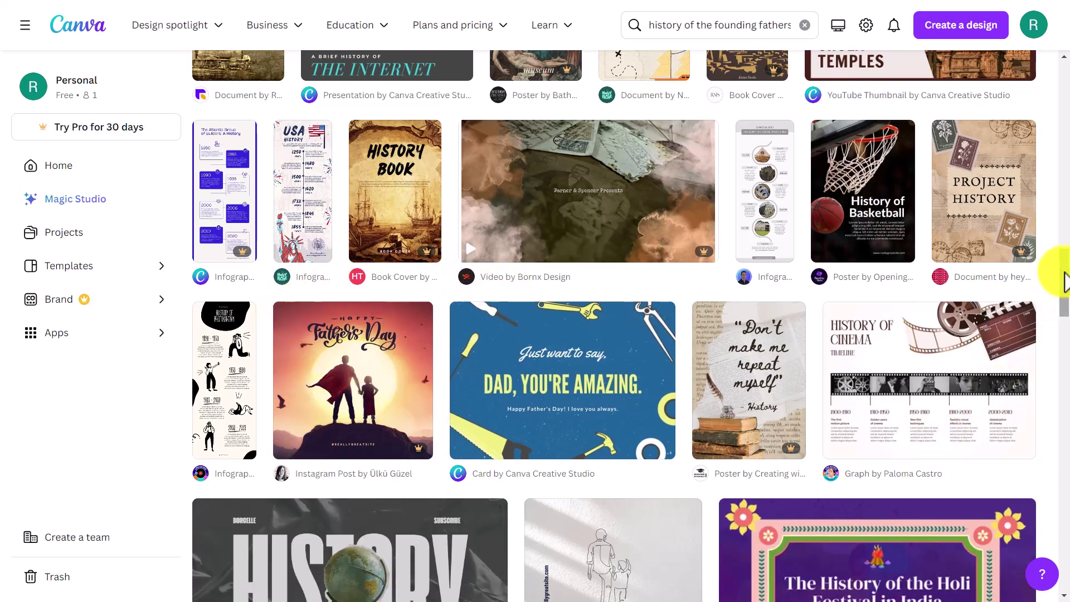
left_click_drag(1062, 282, 1058, 72)
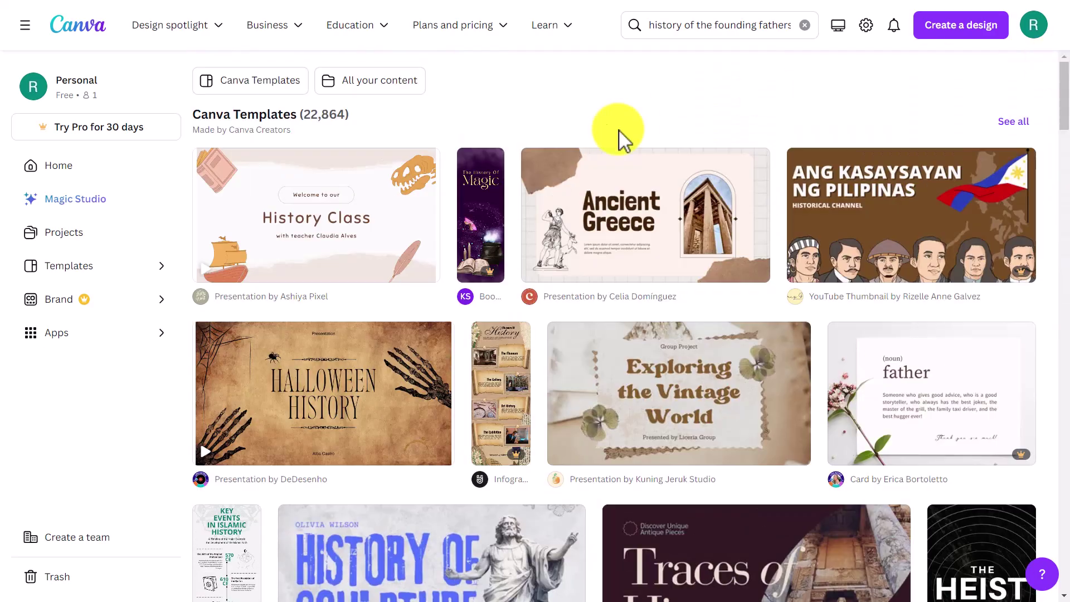
Go back to the home page and search for "infographic about idioms" to browse the matching templates.
left_click(84, 26)
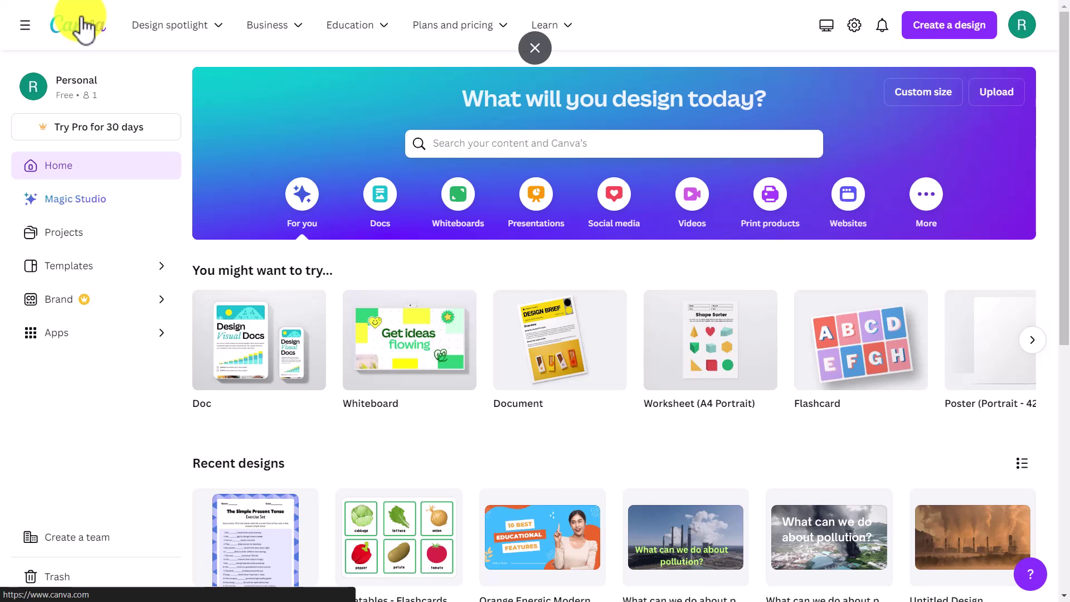
left_click(476, 146)
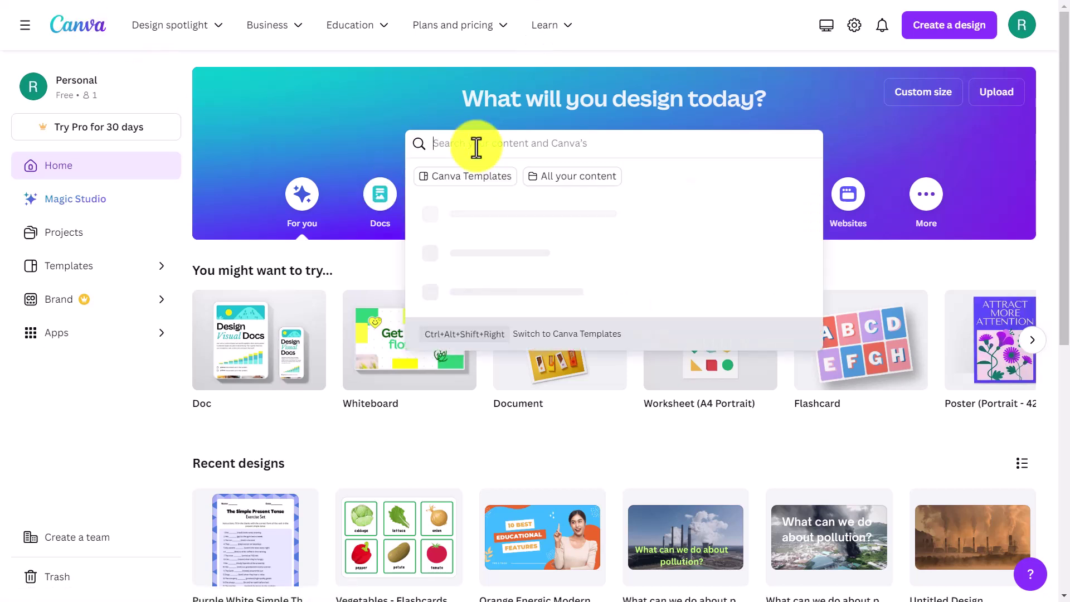
type("info")
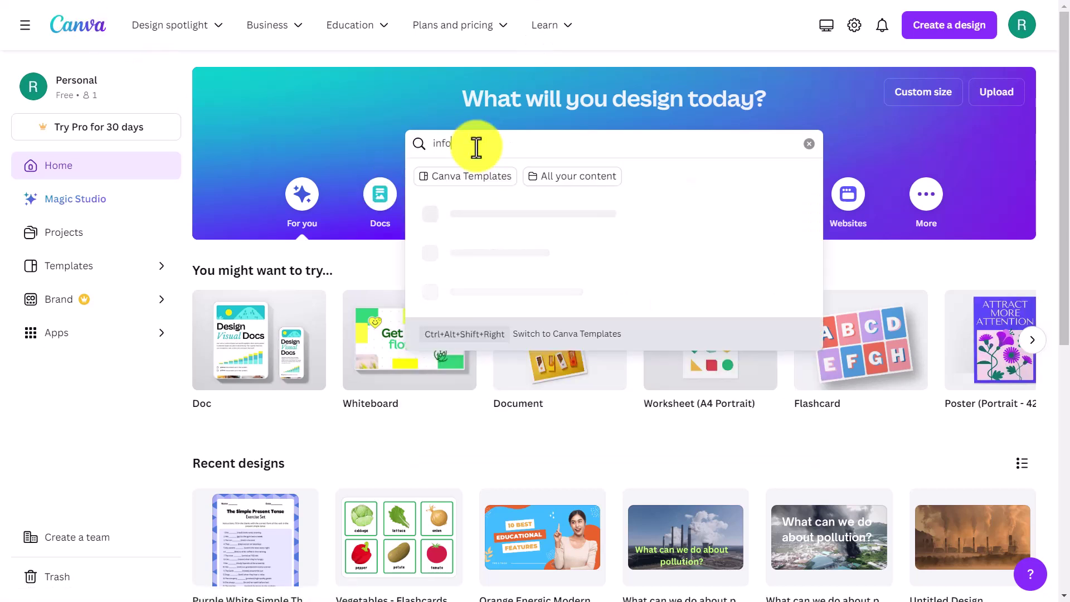
type("graphic about idioms")
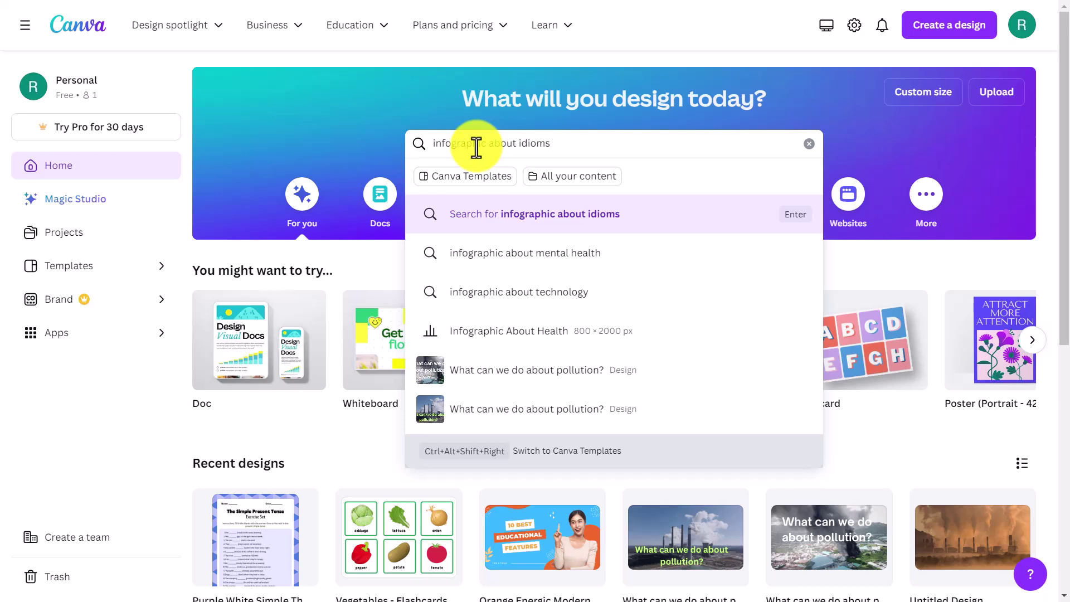
key("Return")
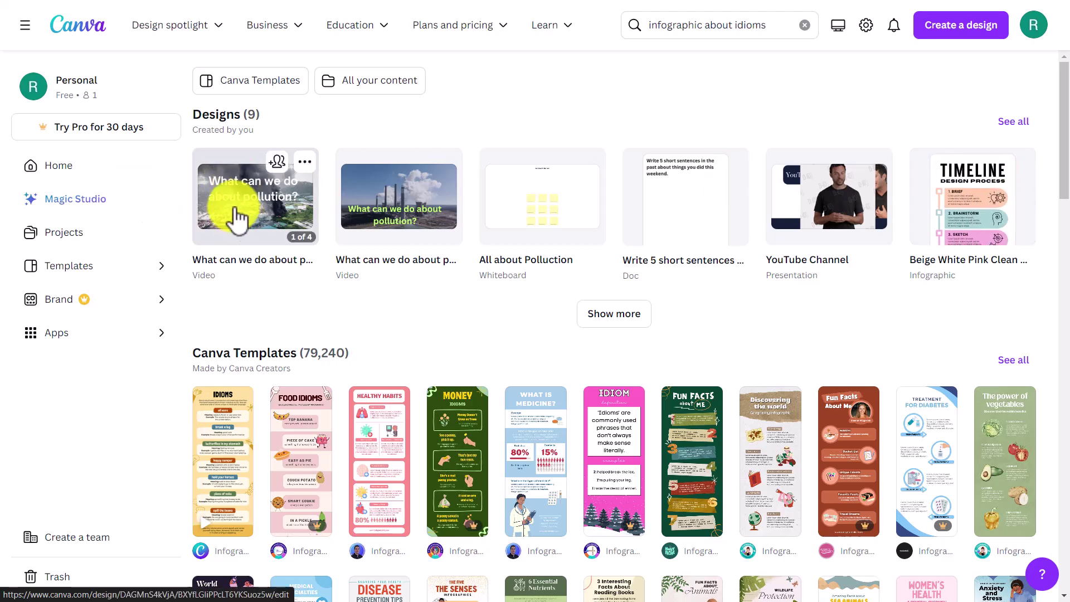
scroll(1064, 204, "down", 1)
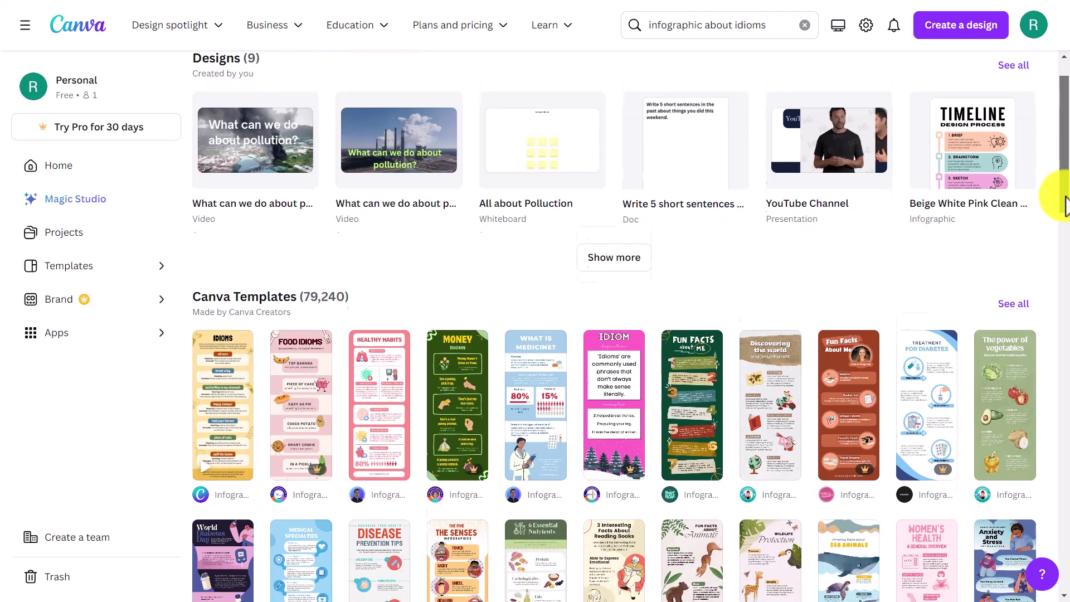
Open the template "Idioms Education Infographic in Yellow Cream Handdrawn Style" and start customising it.
scroll(1062, 209, "down", 3)
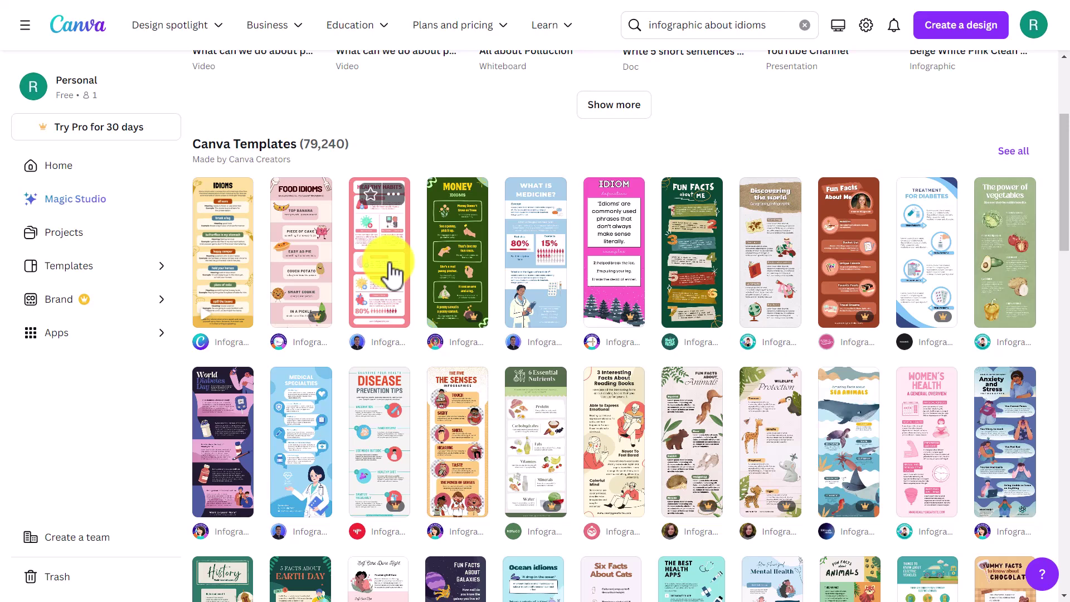
left_click(220, 269)
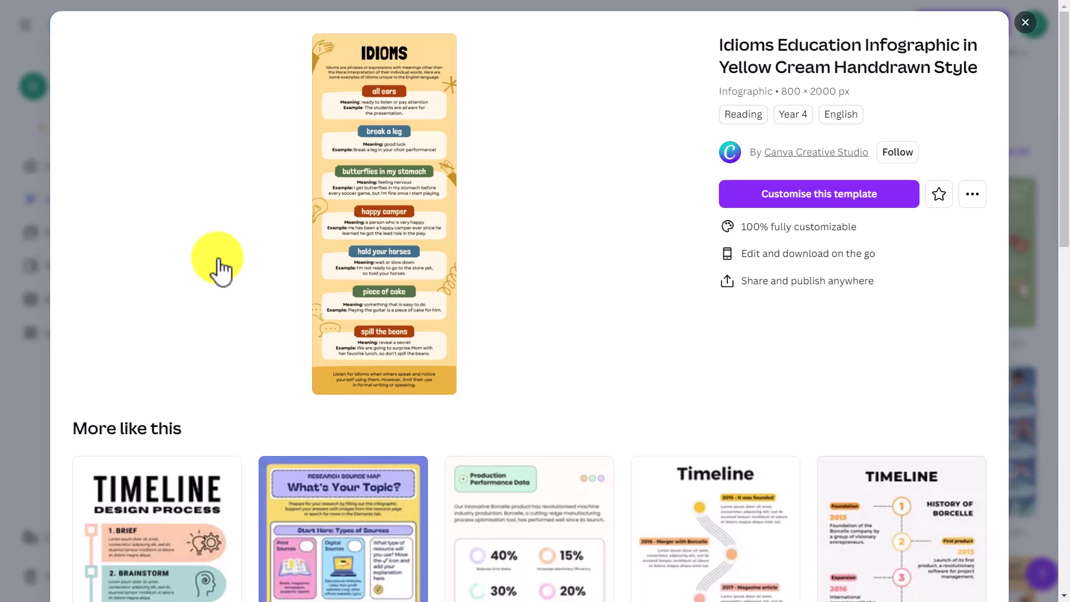
scroll(1056, 223, "down", 2)
scroll(1065, 267, "down", 1)
scroll(1057, 223, "up", 3)
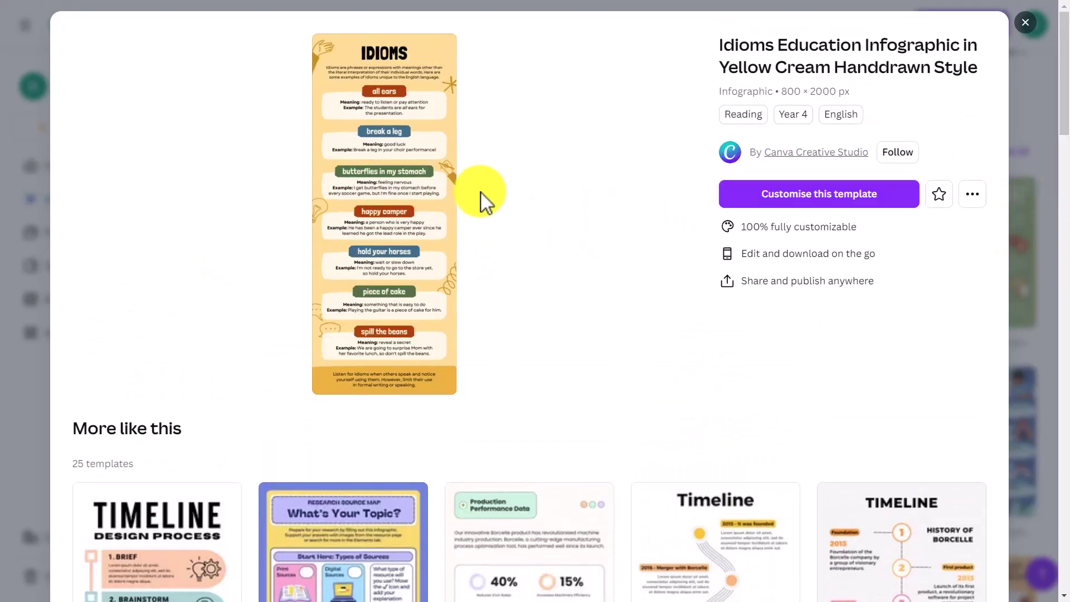
left_click(812, 203)
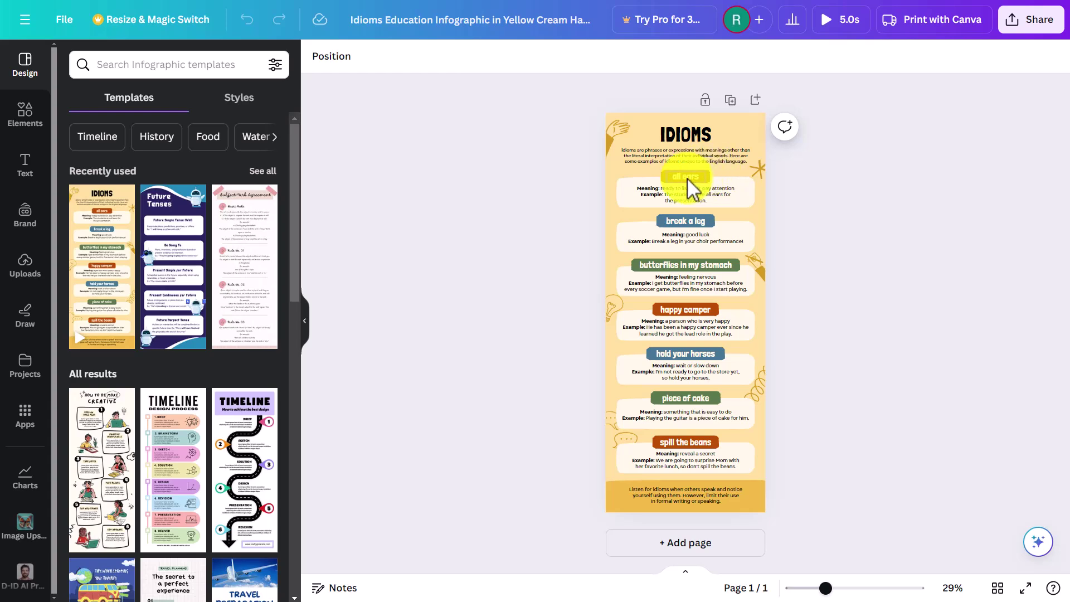
Delete the entire "hold your horses" section from the infographic, including its title, blue label, meaning and example text, and background shape.
left_click_drag(824, 587, 861, 592)
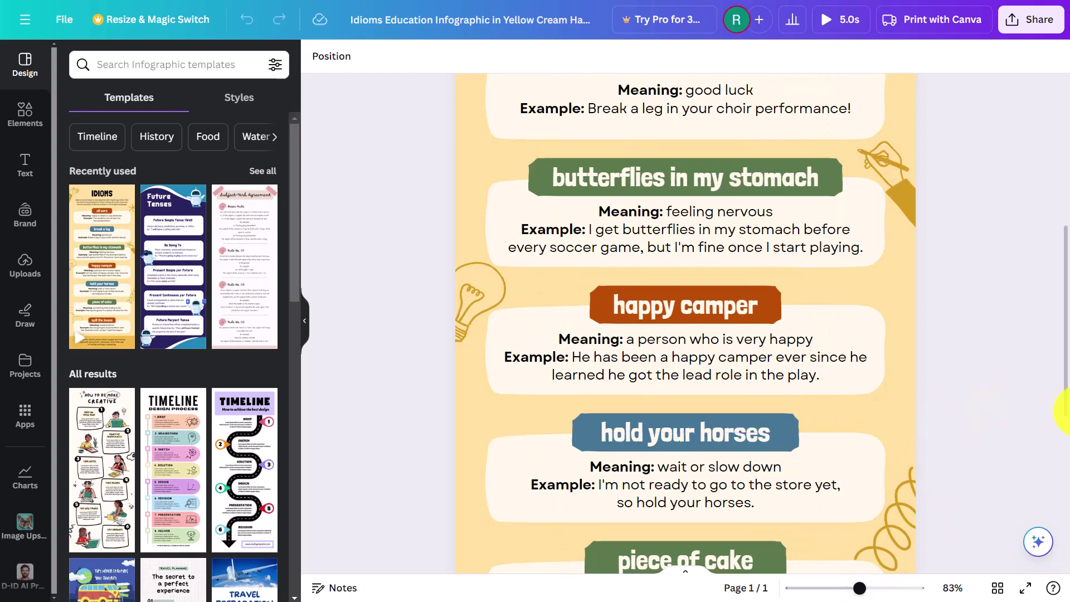
scroll(1037, 381, "down", 1)
left_click(763, 400)
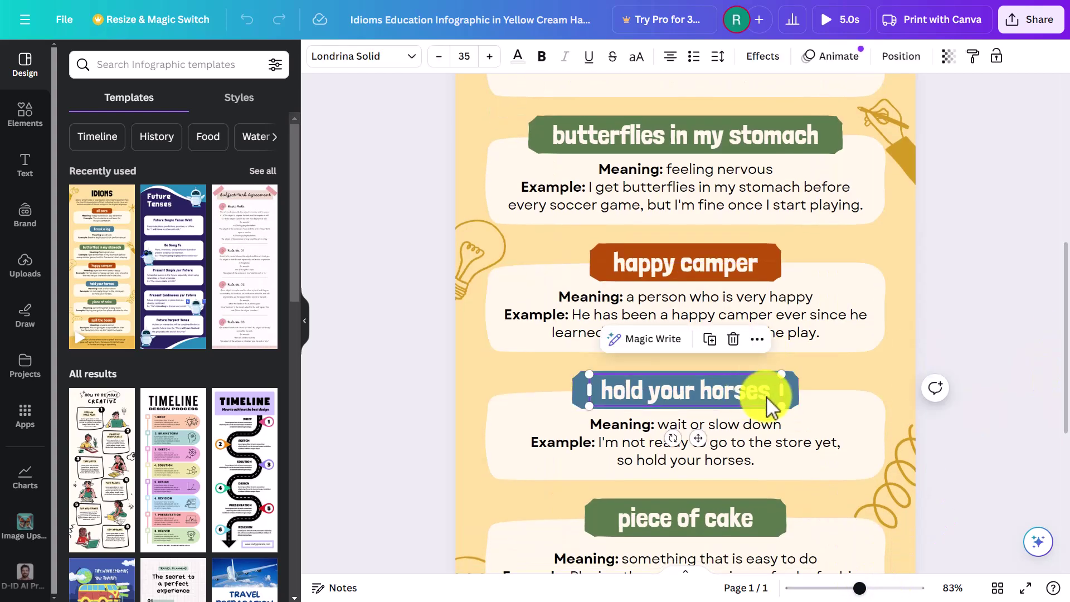
left_click(767, 462)
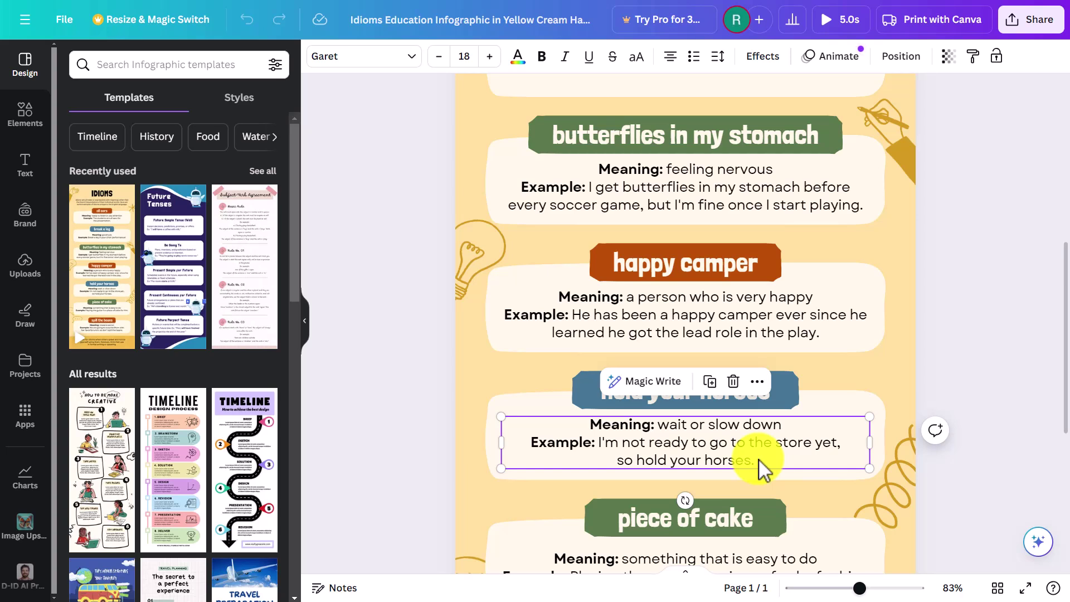
left_click(1003, 354)
left_click(686, 401)
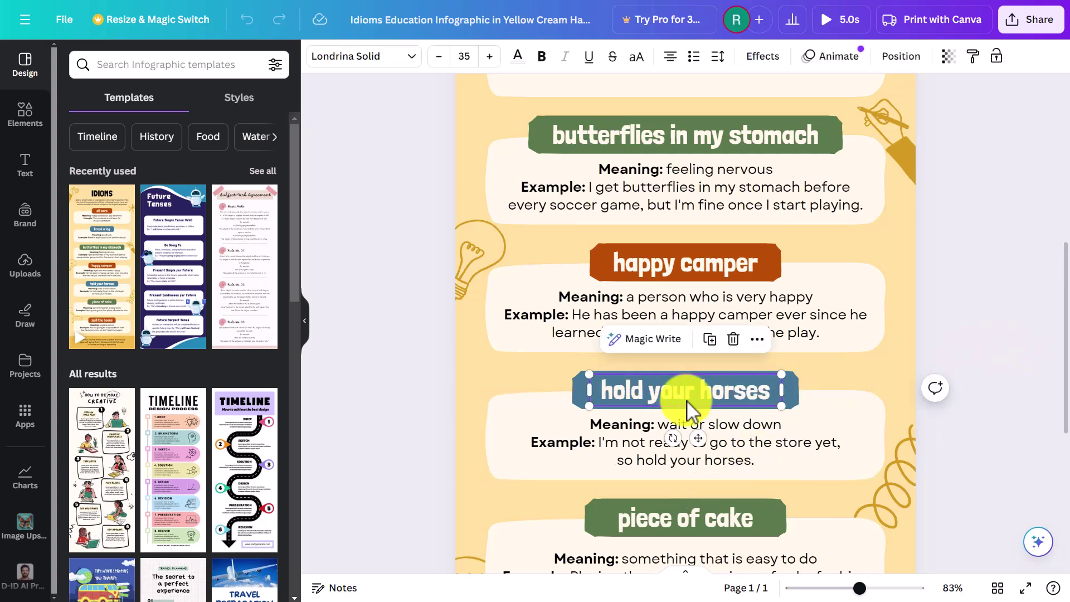
key("Delete")
left_click(697, 392)
key("Delete")
left_click(688, 423)
key("Delete")
left_click(692, 425)
key("Delete")
Try to move the "piece of cake" and "spill the beans" sections up into the gap, and undo the moves.
left_click_drag(1065, 368, 1054, 442)
left_click_drag(474, 270, 625, 313)
left_click_drag(496, 393, 708, 471)
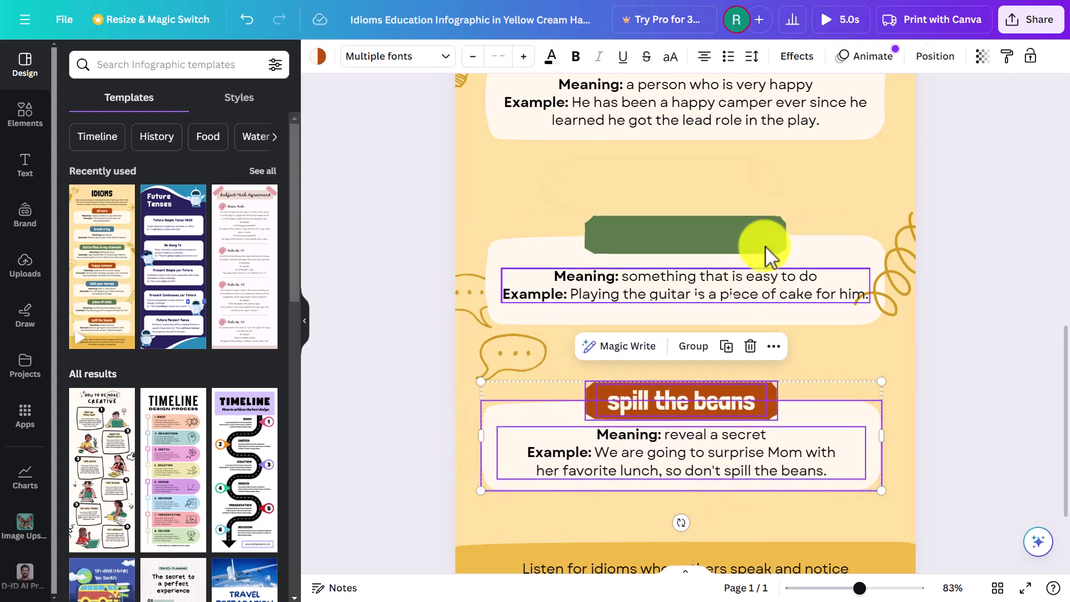
left_click(794, 186)
left_click(704, 232)
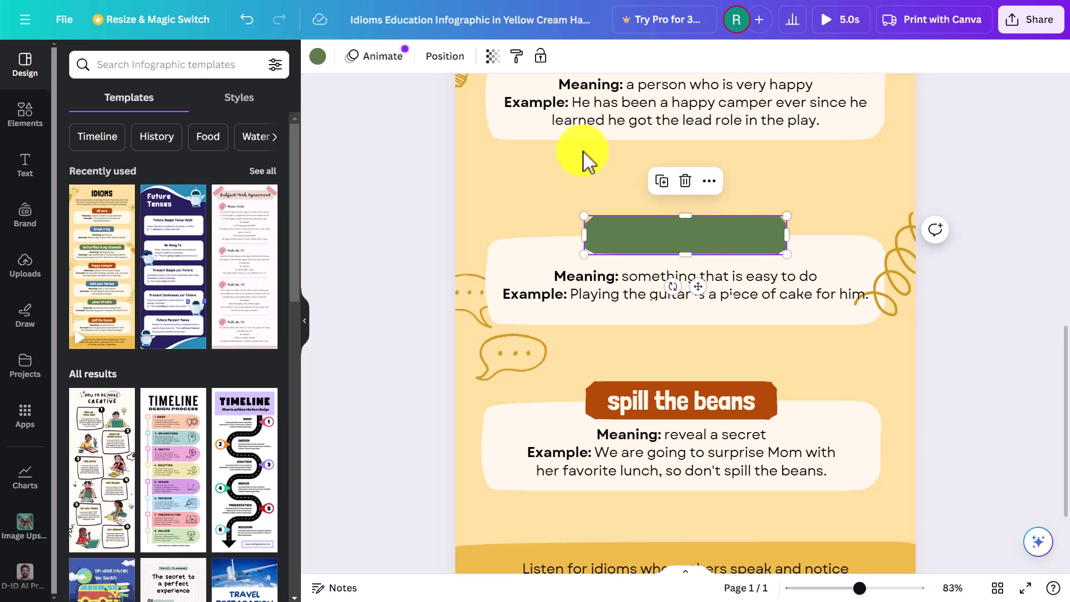
key("ctrl+z")
key("ctrl+z")
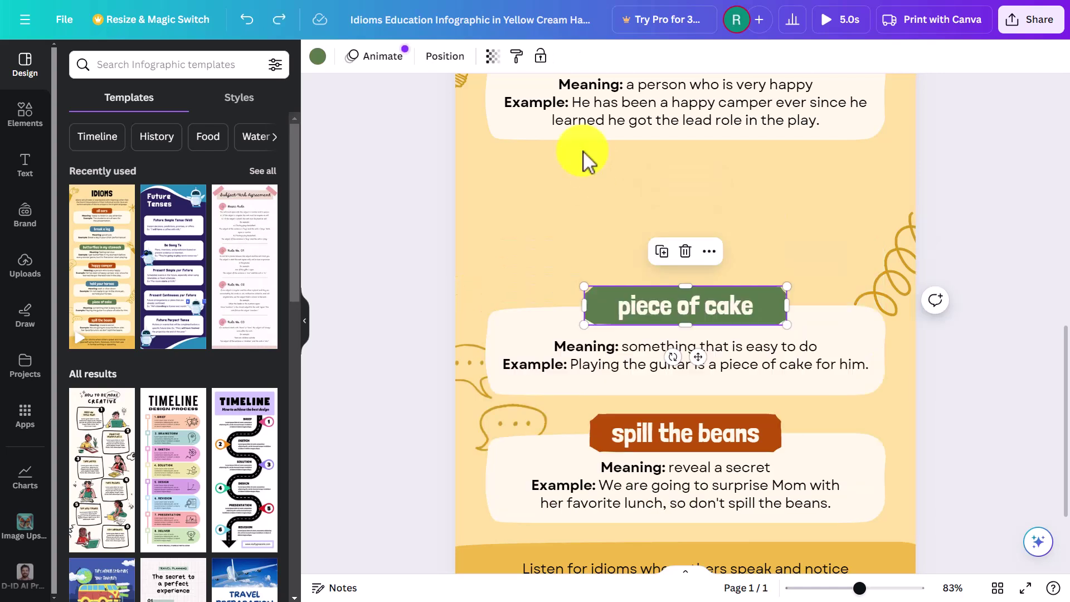
left_click(447, 151)
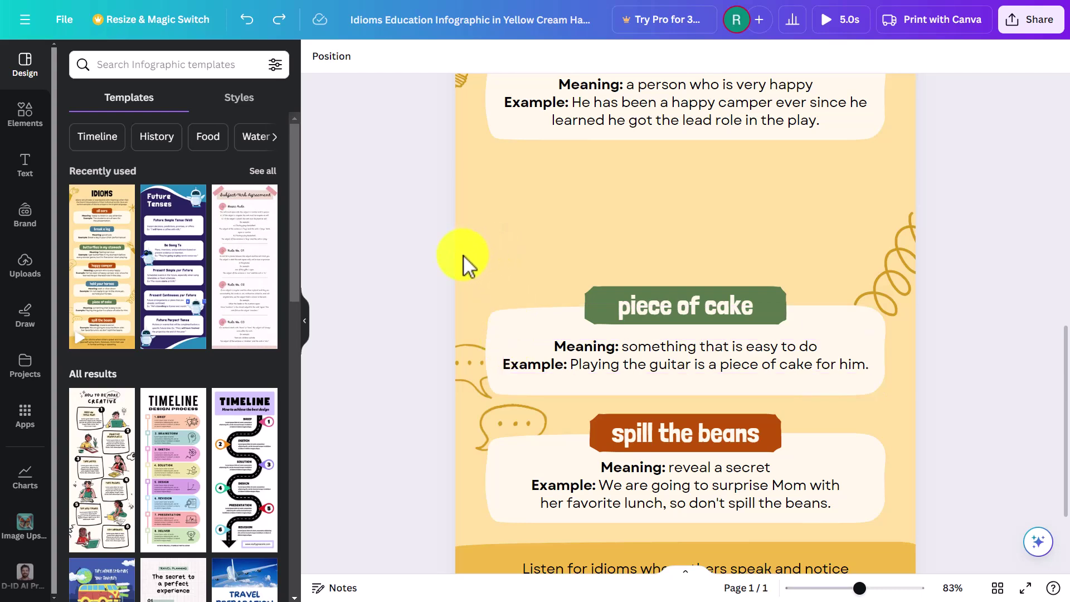
Move the complete "piece of cake" section with its side doodles and the "spill the beans" section up to even out the spacing.
left_click_drag(466, 353, 974, 402)
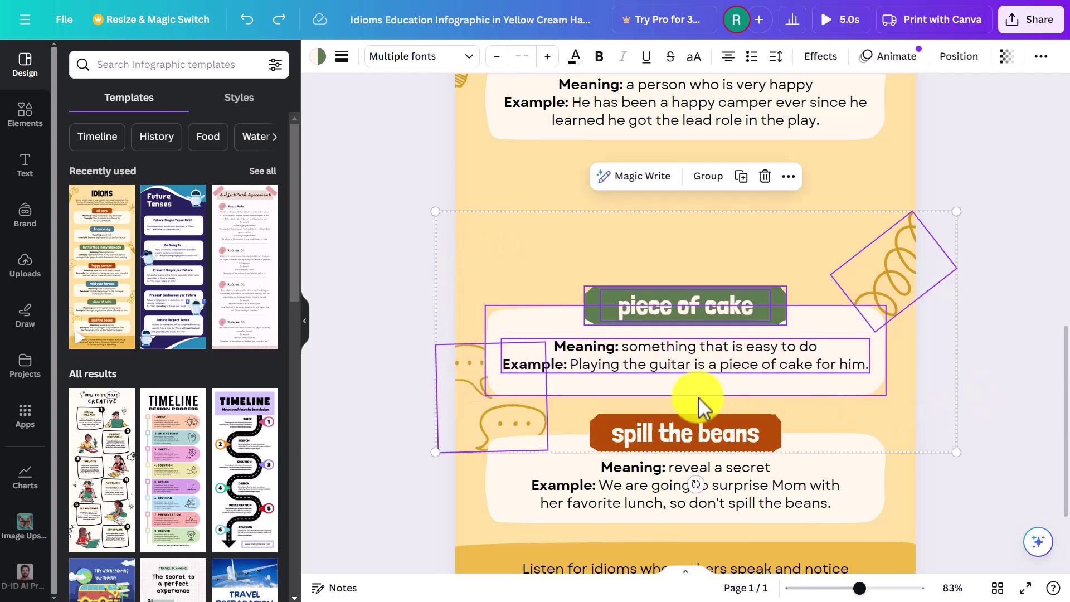
left_click_drag(686, 388, 690, 322)
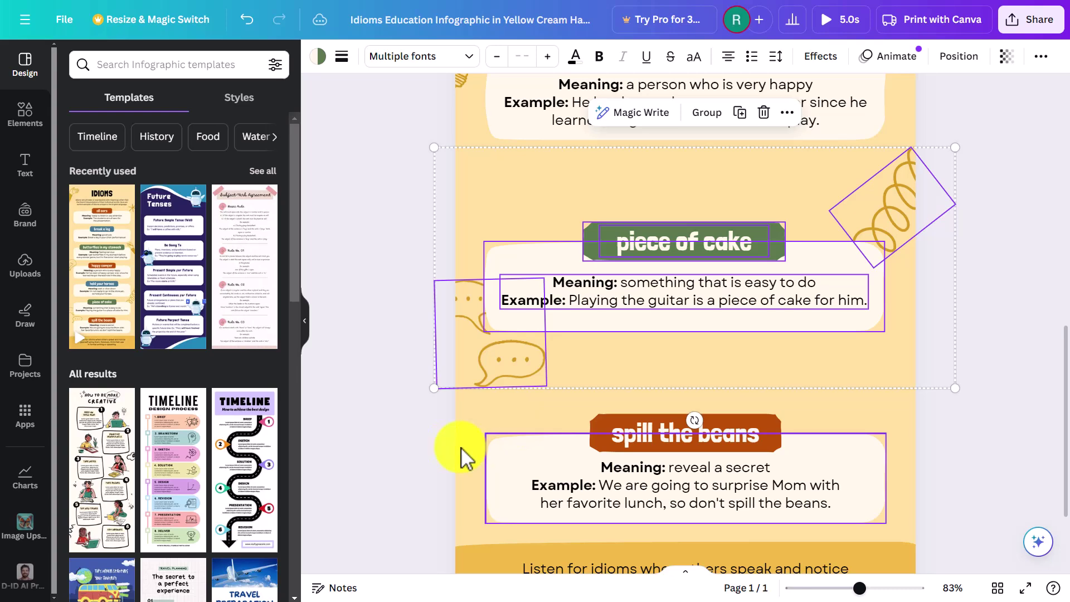
left_click(468, 426)
left_click_drag(466, 403, 853, 498)
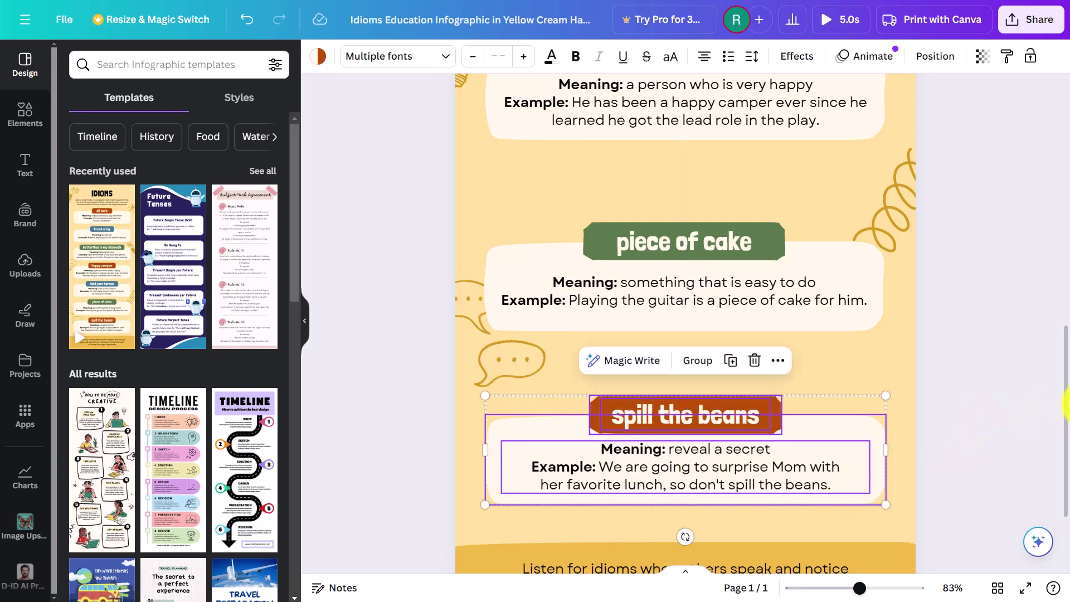
left_click_drag(1067, 425, 1059, 195)
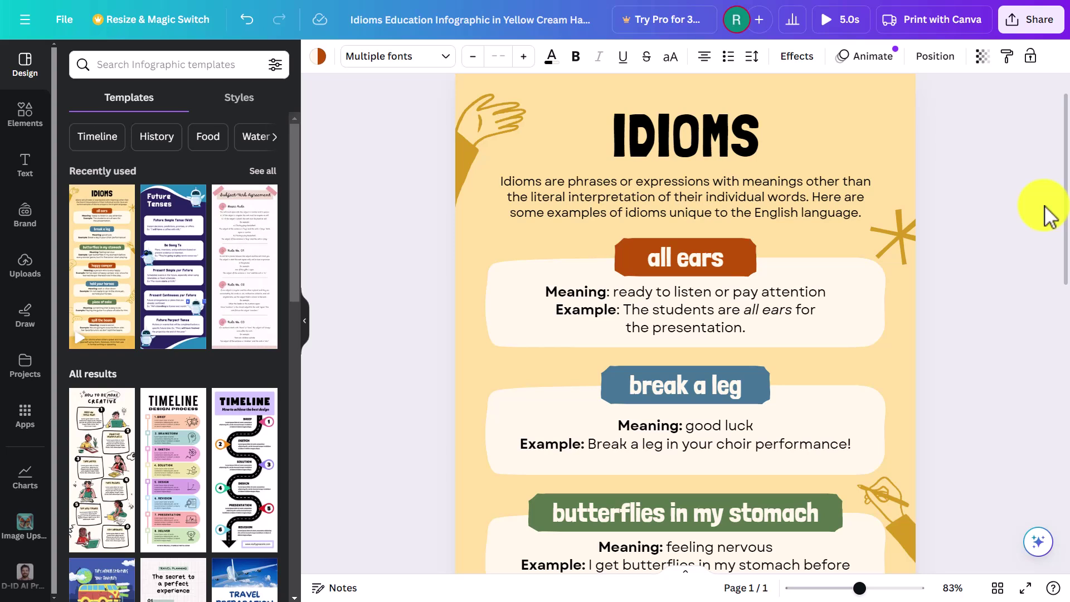
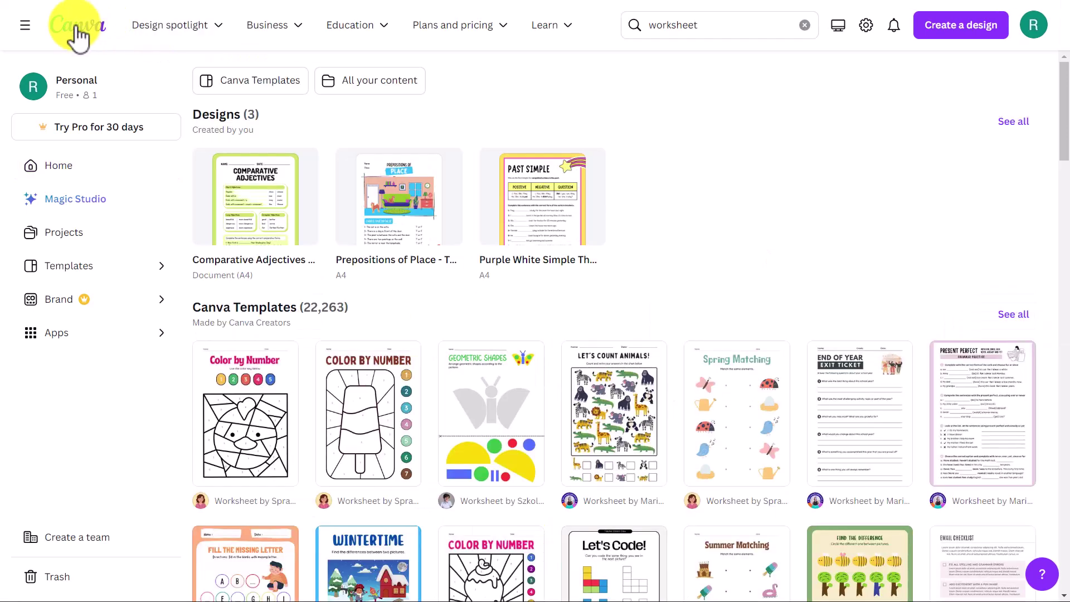
Return to the home page and browse the additional design types, such as mind maps, calendars and worksheets.
left_click(76, 33)
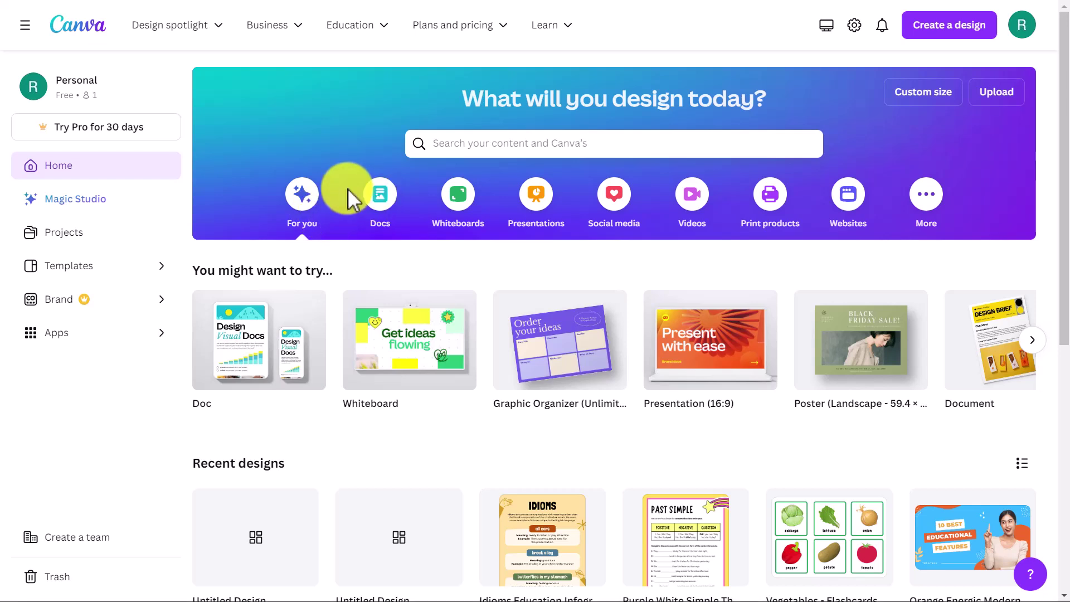
left_click(428, 140)
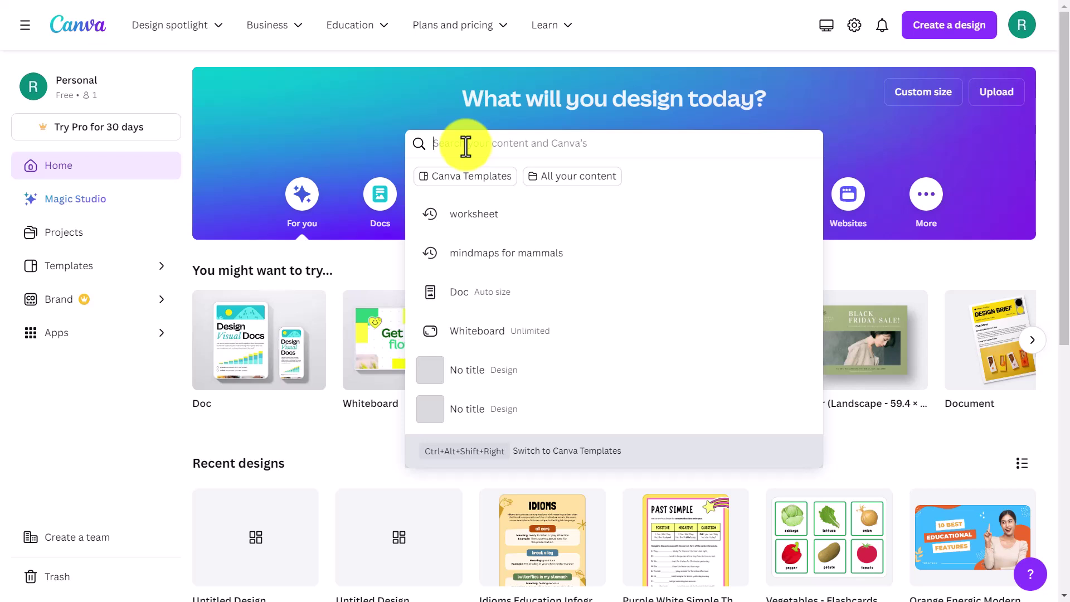
left_click(294, 122)
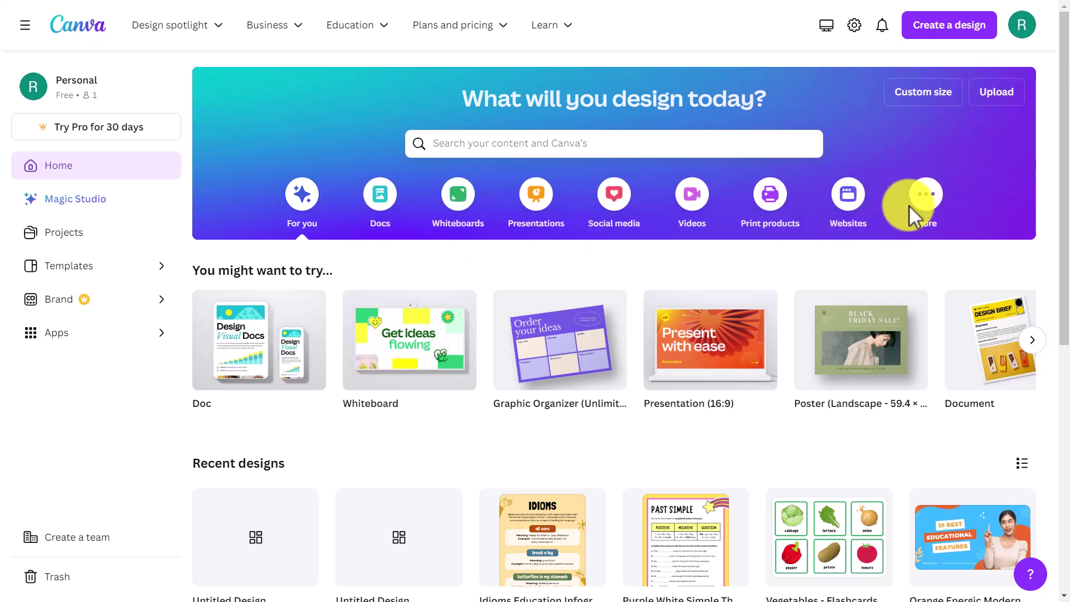
left_click(927, 206)
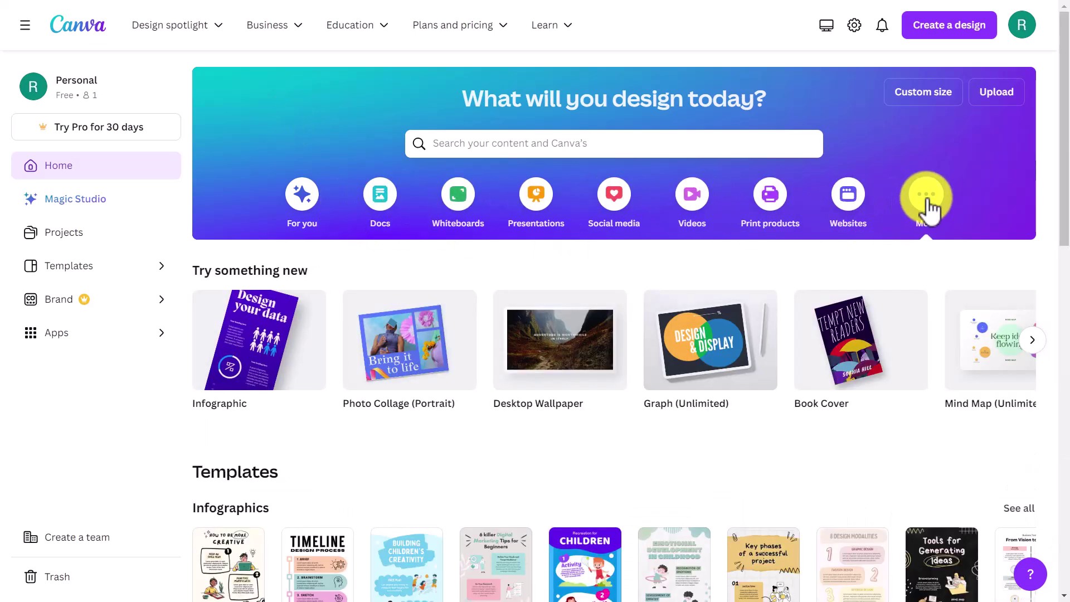
left_click_drag(1059, 215, 1058, 241)
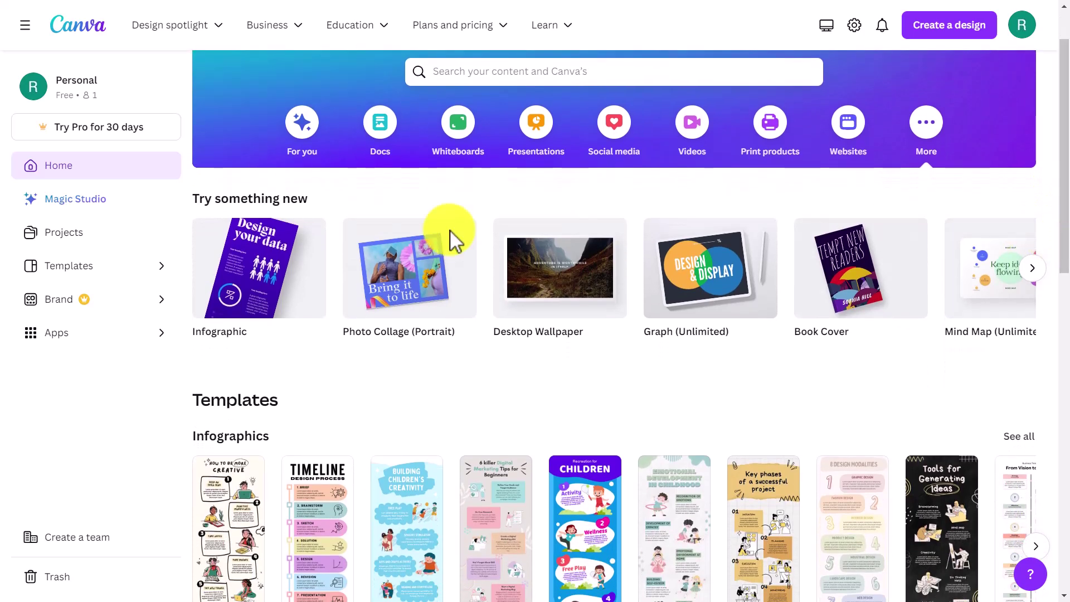
left_click(1032, 270)
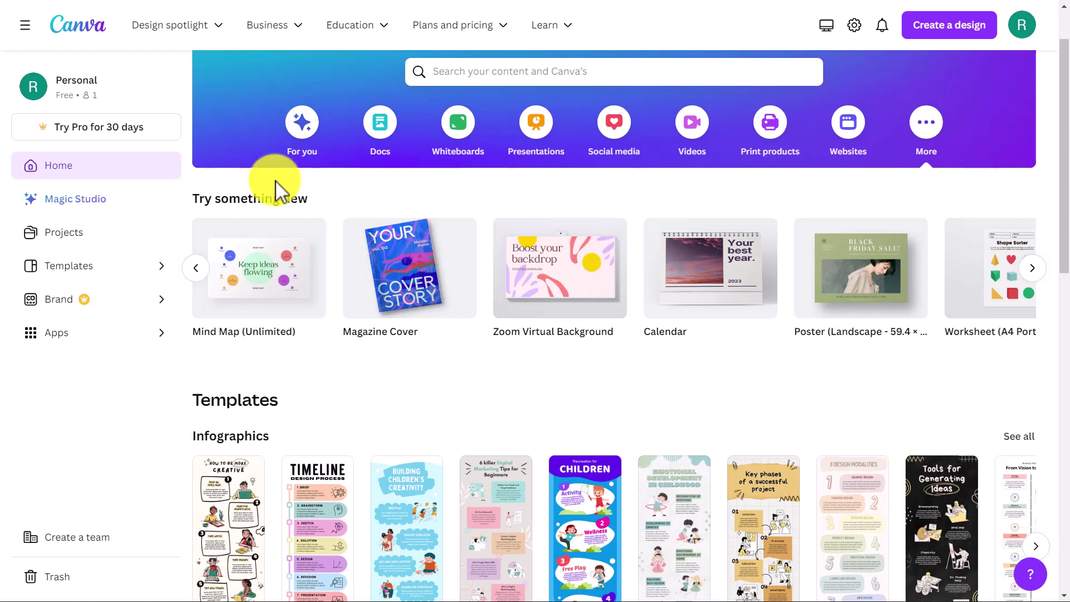
Create a blank Presentation (16:9) from the presentation design types.
left_click(537, 124)
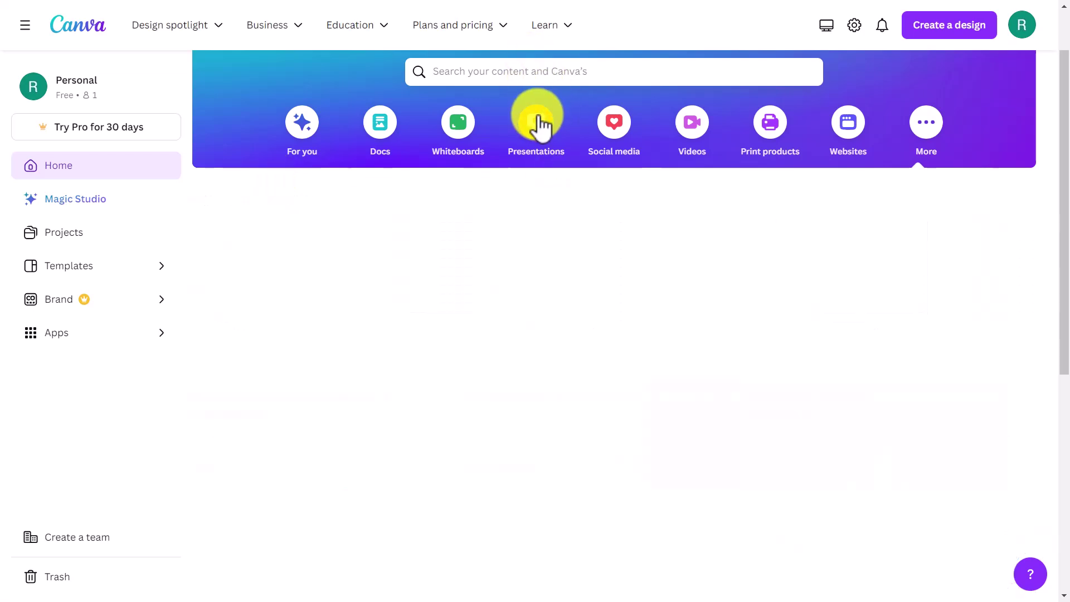
mouse_move(246, 292)
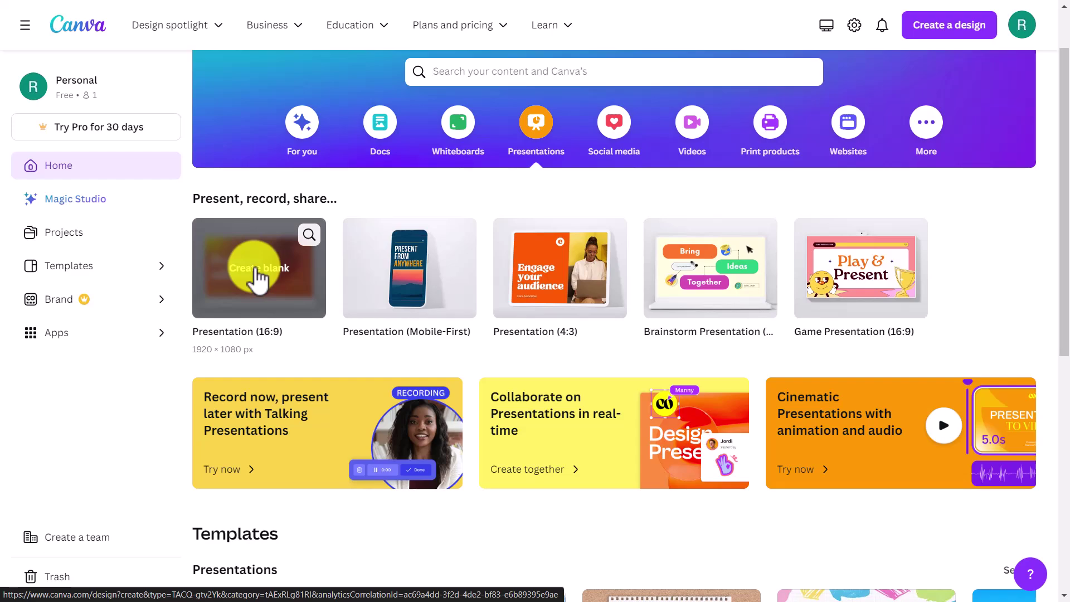
left_click(258, 277)
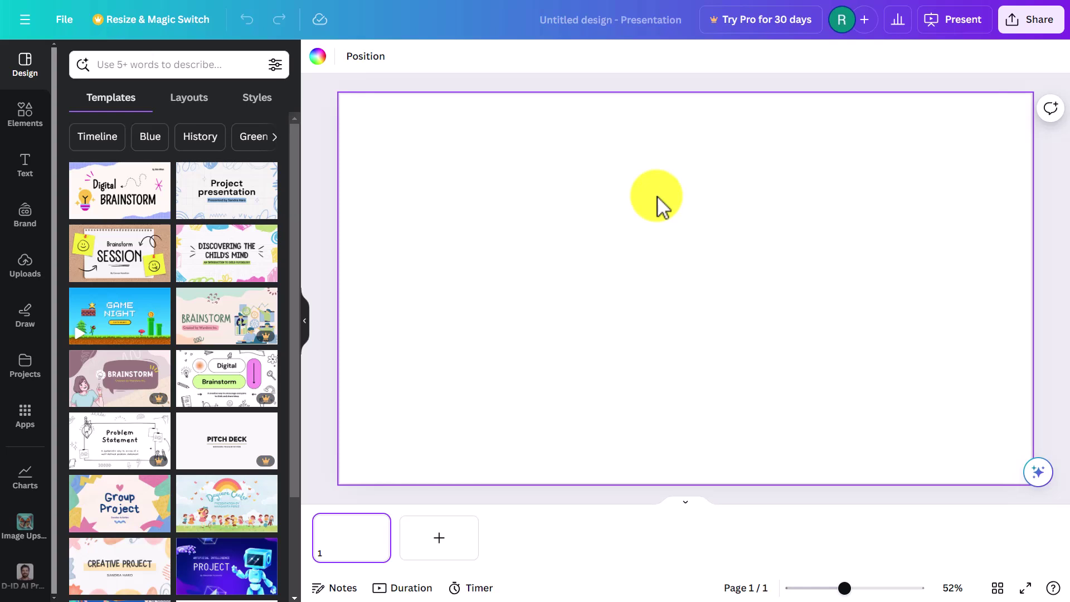
Look through the presentation layouts and styles, and apply the second colour palette to give the blank slide a pink background.
left_click(189, 100)
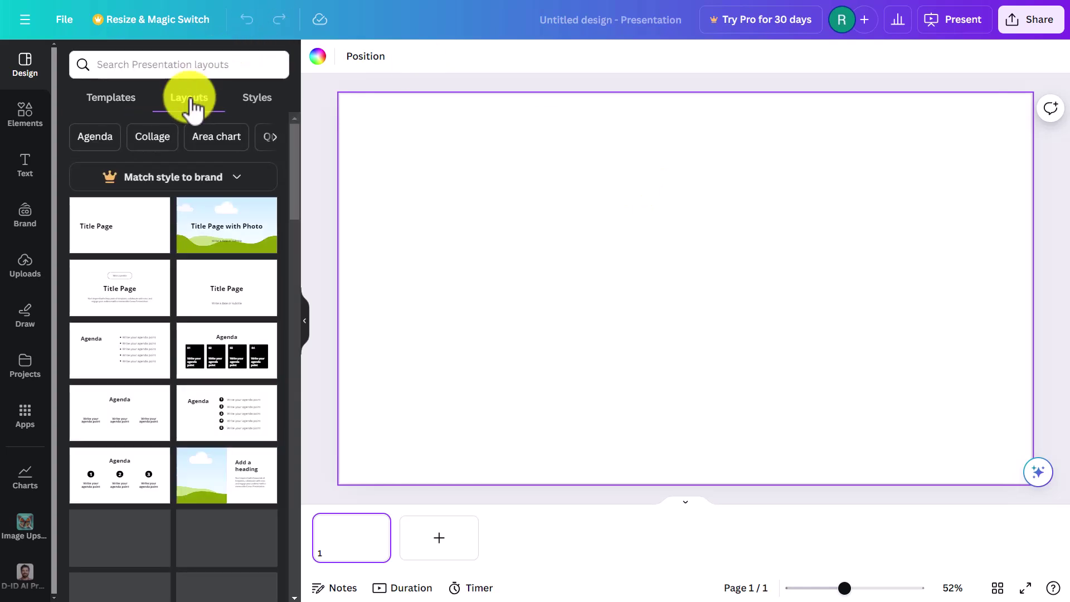
left_click(257, 100)
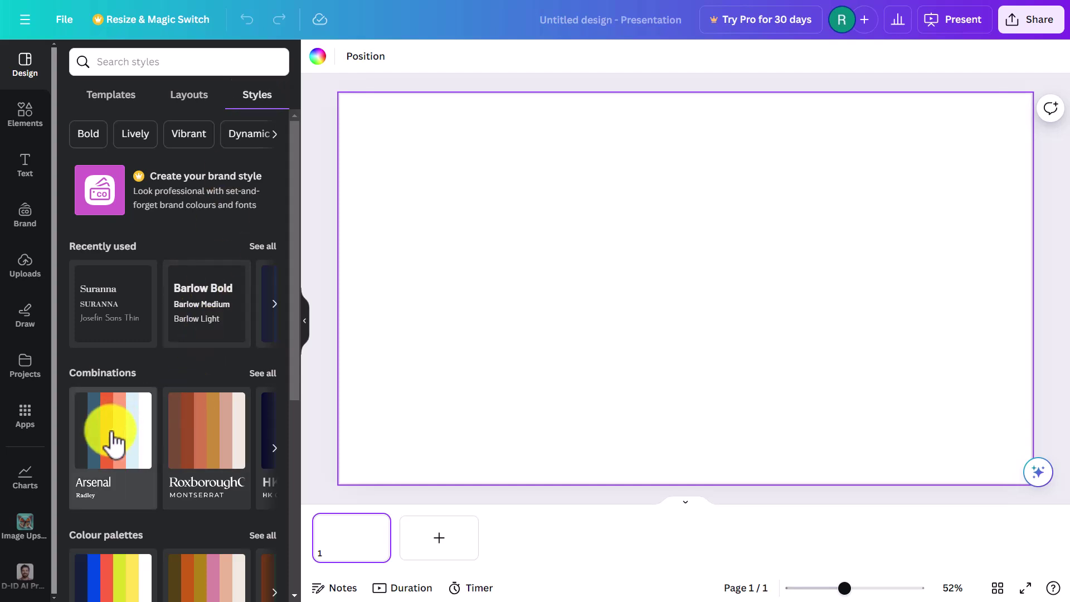
left_click(121, 586)
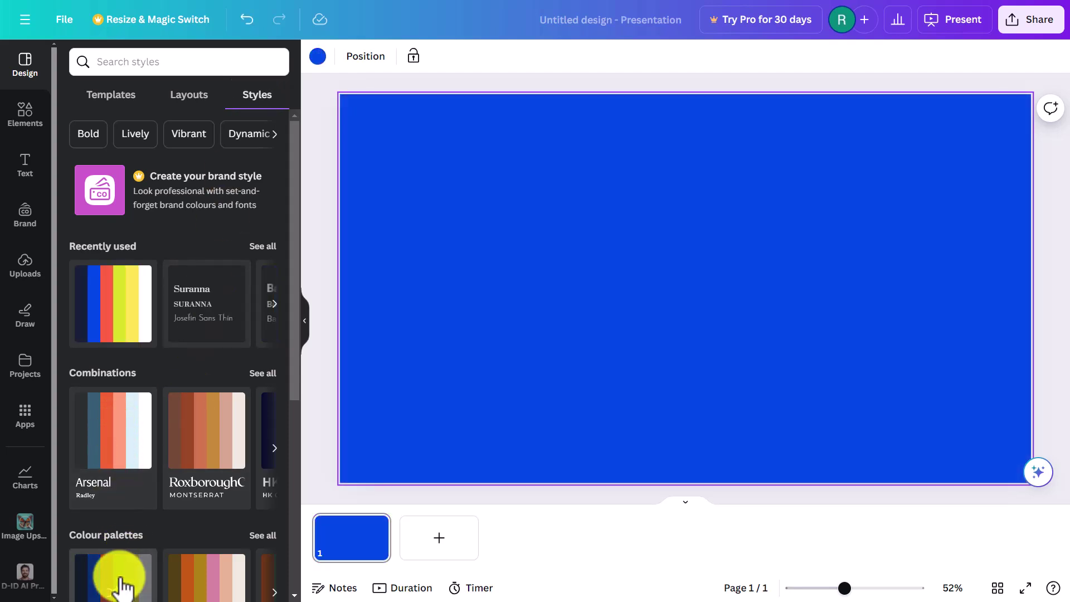
left_click(200, 580)
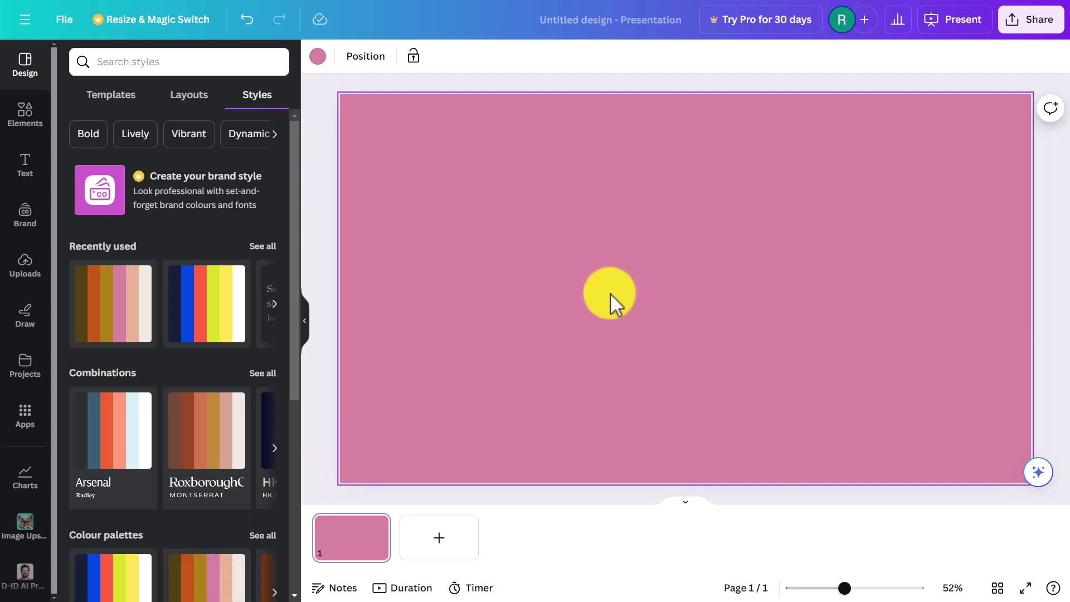
left_click(192, 62)
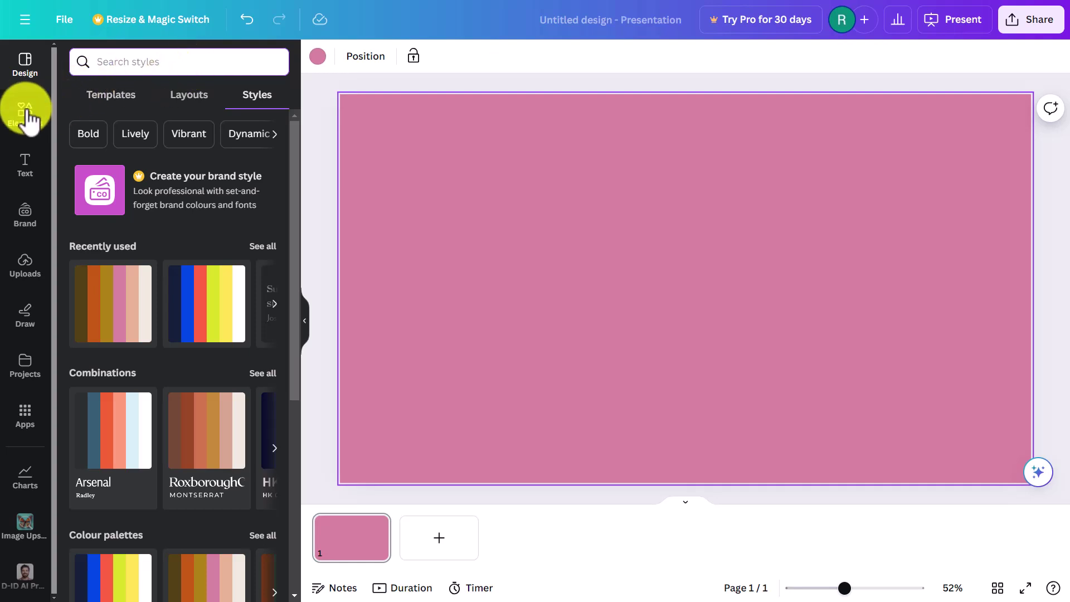
Search the design elements for "animals".
left_click(31, 114)
left_click(173, 68)
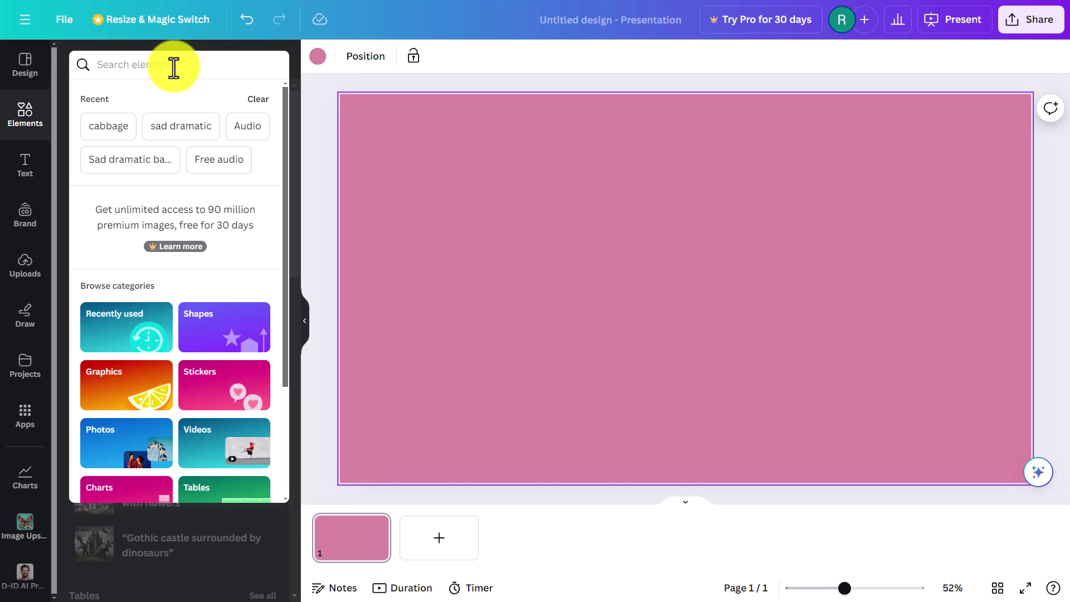
type("anim")
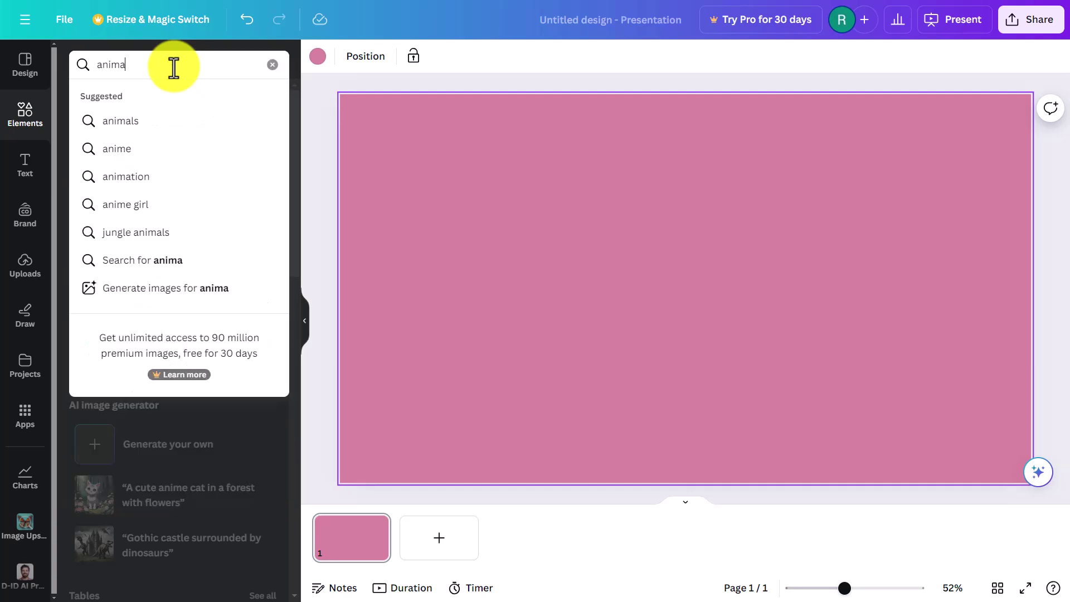
key("BackSpace")
type("m")
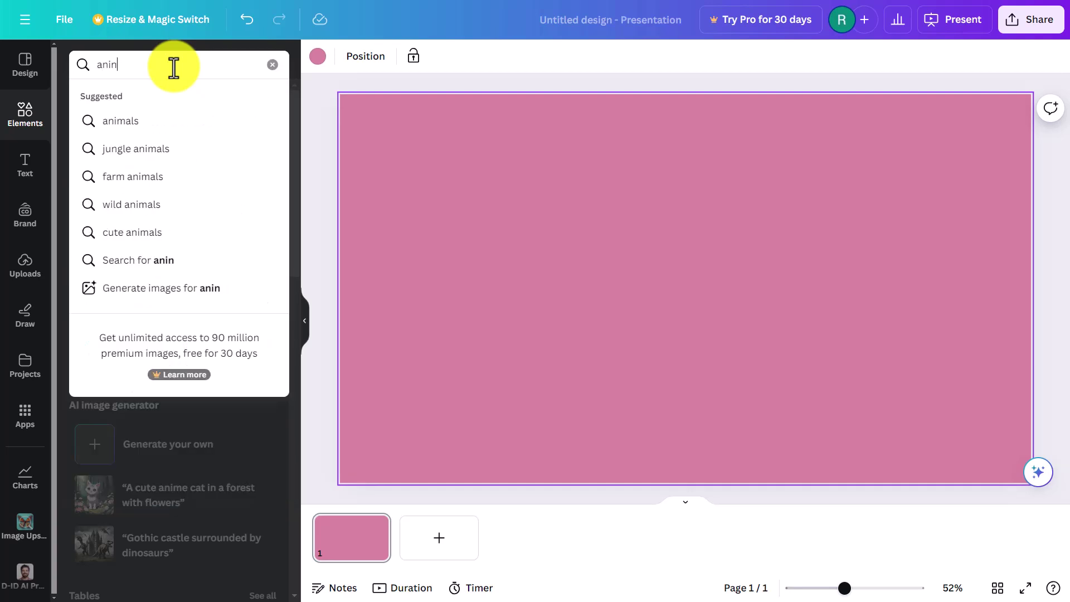
key("BackSpace")
type("mals")
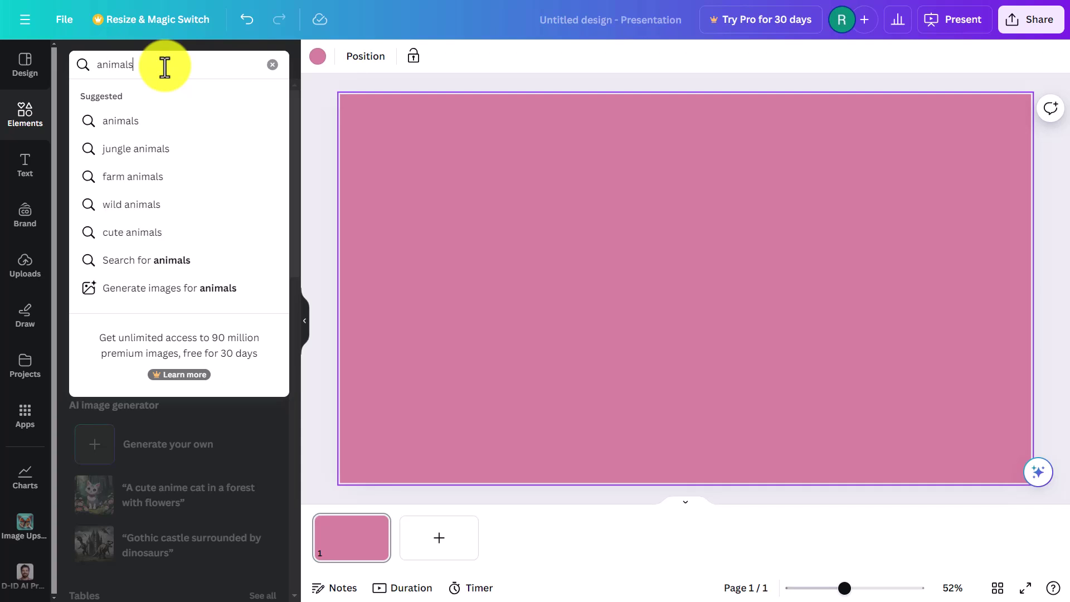
key("Return")
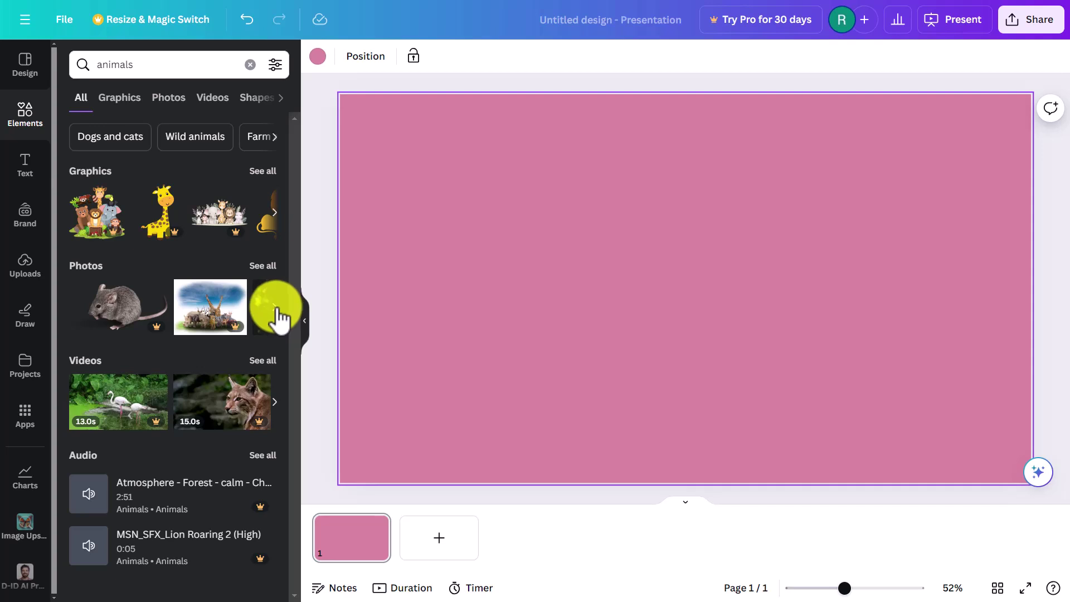
Find the white sheep among the animal graphics and place it in the upper-left part of the pink slide.
left_click(276, 214)
left_click(275, 215)
left_click(275, 215)
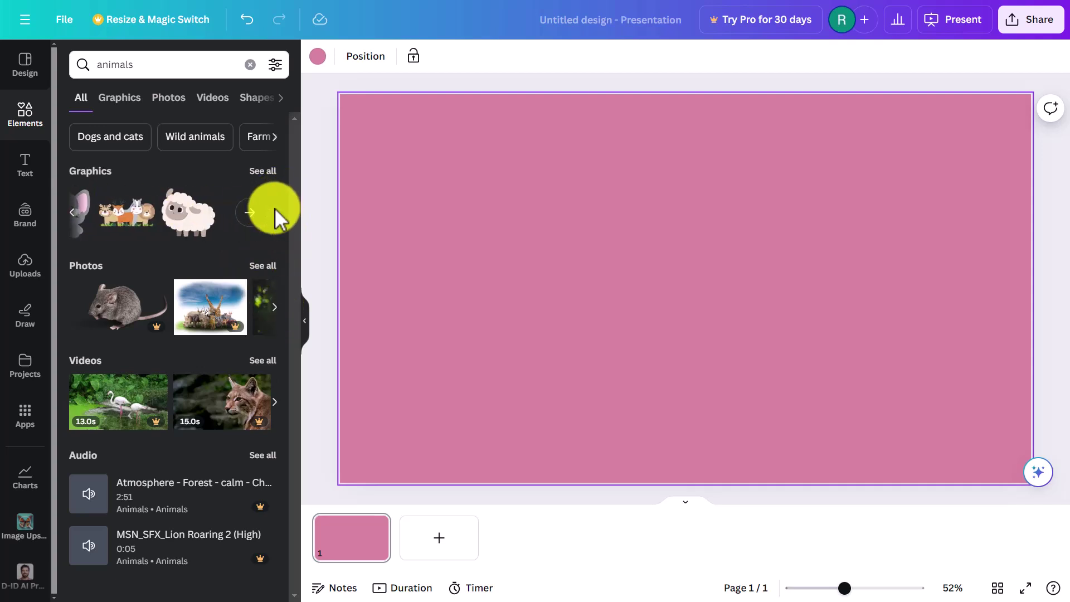
left_click_drag(190, 215, 456, 217)
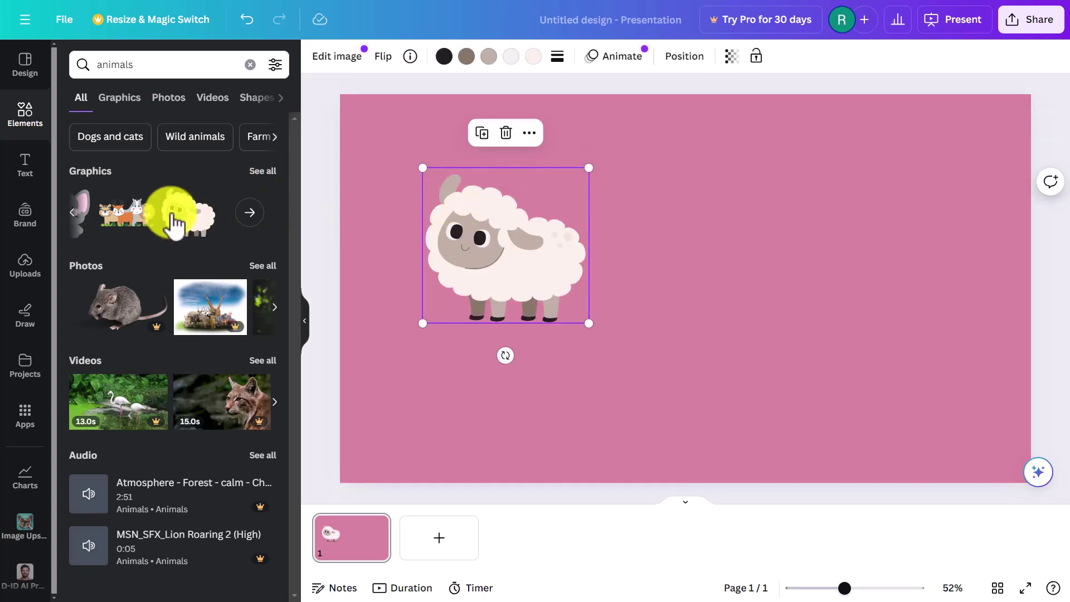
Add the green turtle graphic to the slide's upper-right area and move the sheep closer to the upper-left corner.
left_click(73, 212)
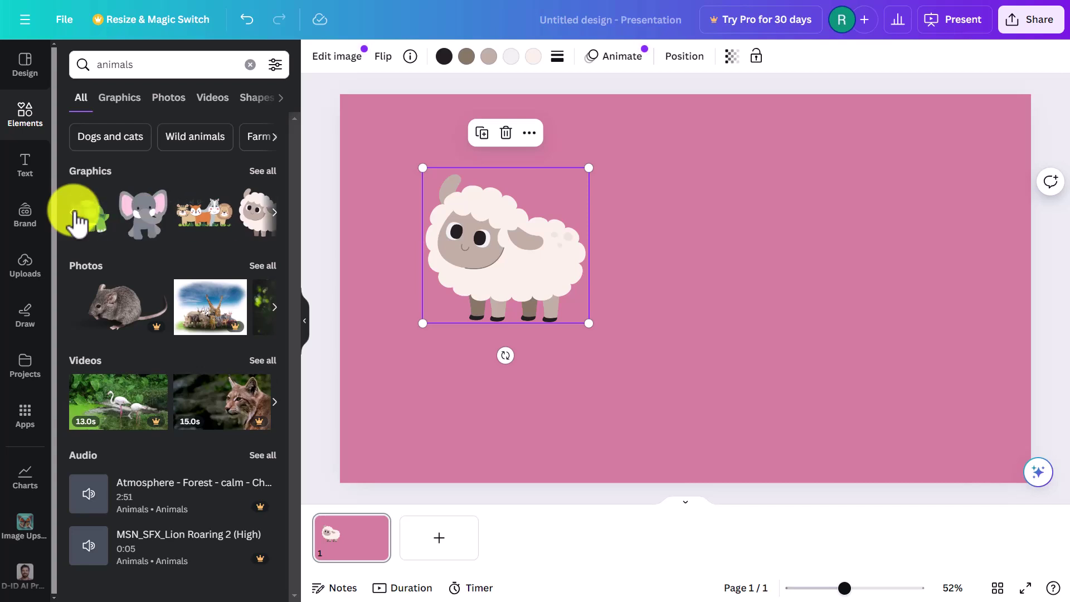
left_click_drag(162, 226, 807, 174)
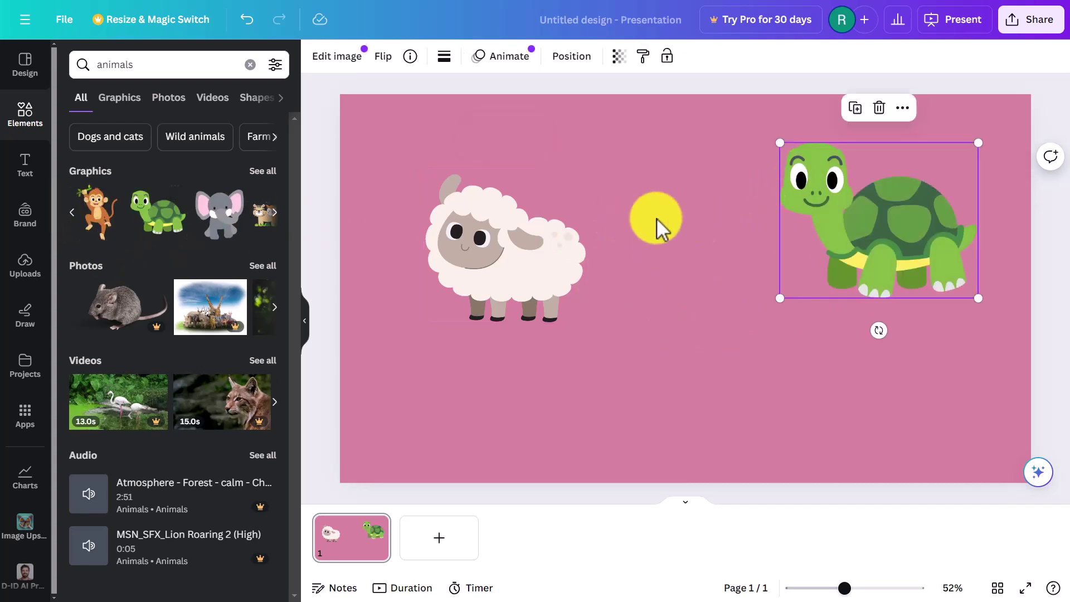
left_click_drag(501, 253, 461, 196)
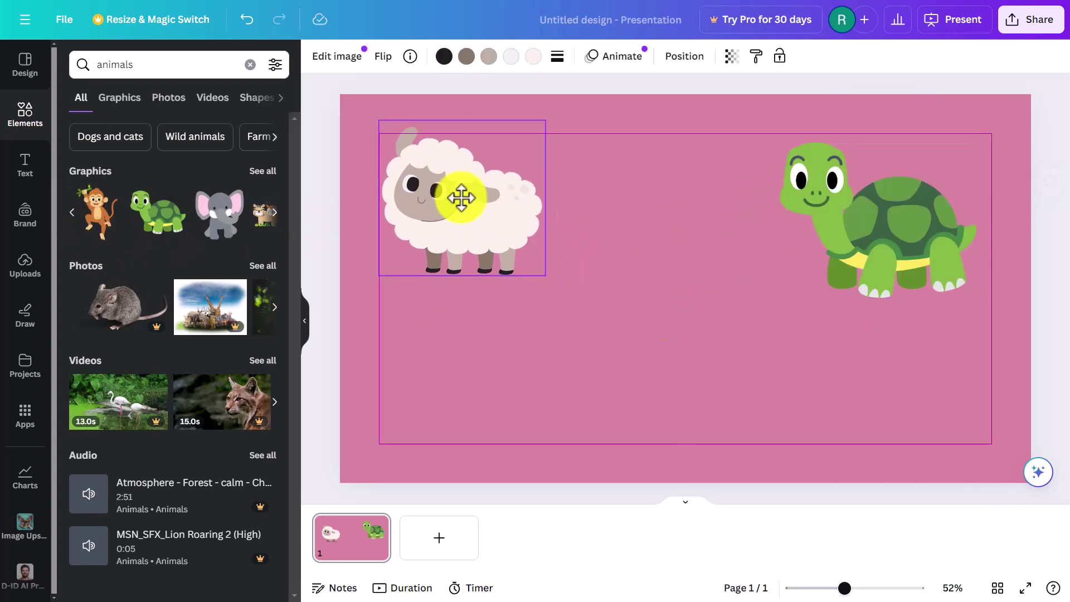
Add the brown monkey holding a branch and position it at the lower centre of the slide.
left_click(98, 214)
left_click_drag(677, 296, 690, 387)
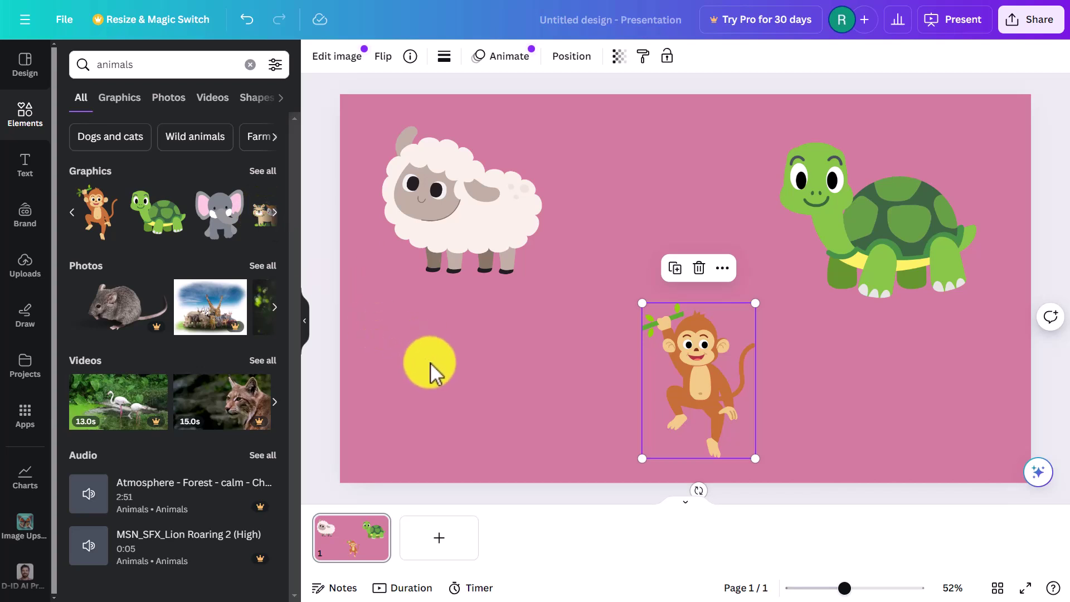
Show the full collection of animal graphics and browse it for more animals to use on the slide.
left_click(262, 170)
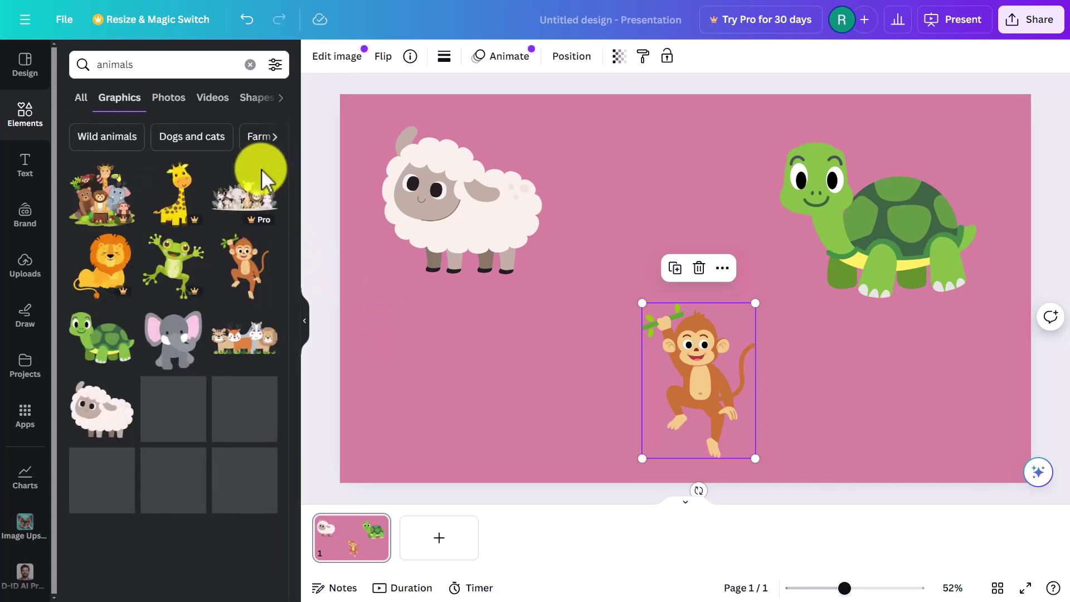
scroll(290, 253, "down", 2)
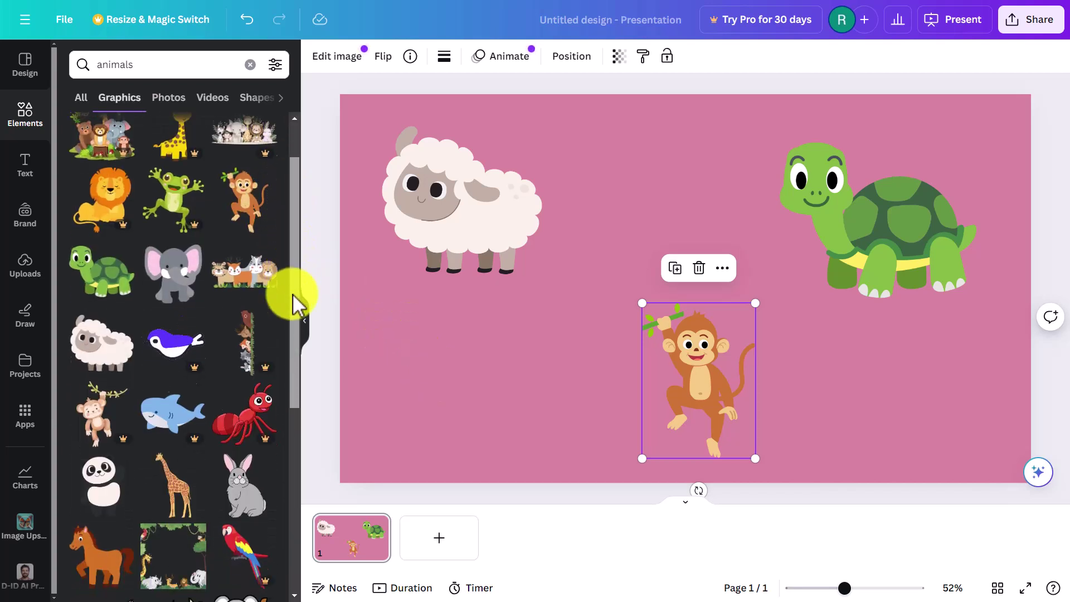